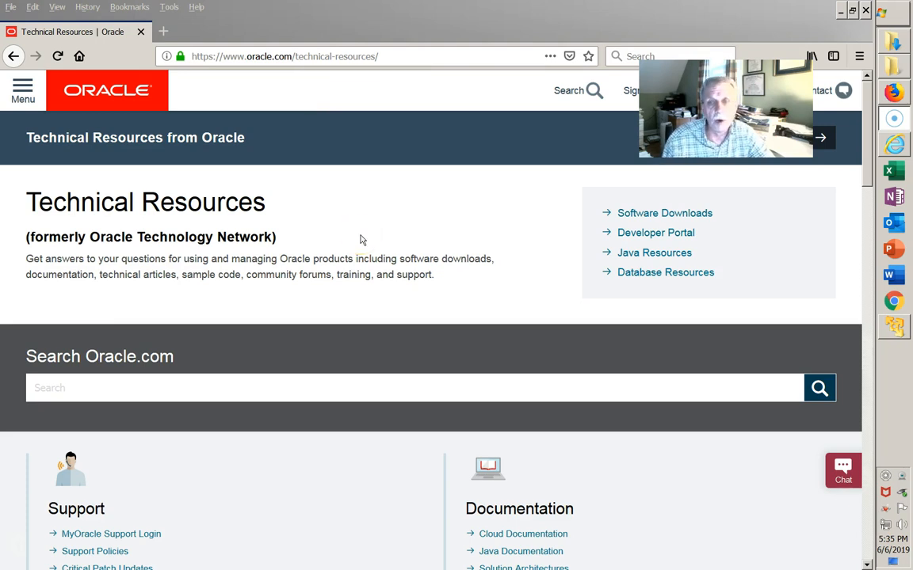
Step: Go from Oracle Software Downloads to the Database links and the Database 18c Express Edition page
click(669, 215)
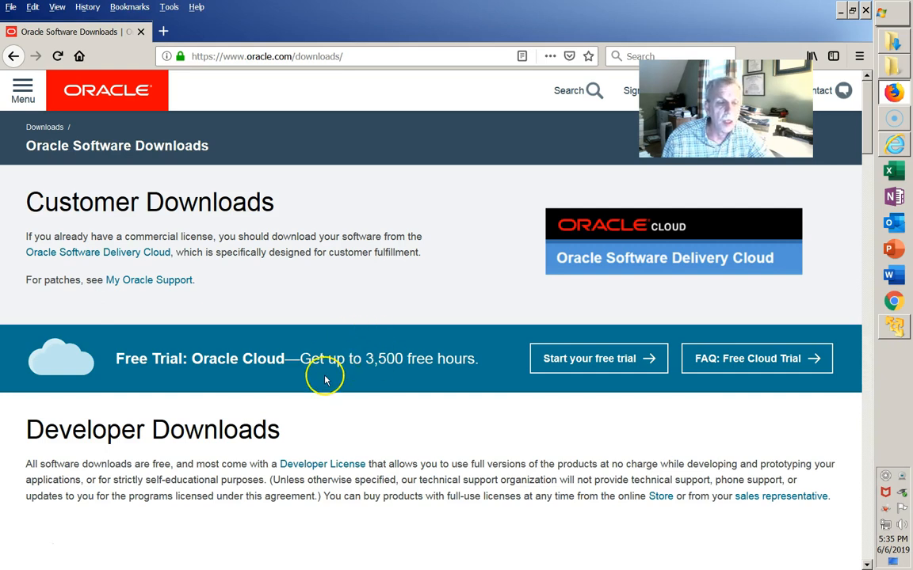
scroll(320, 392, down, 2)
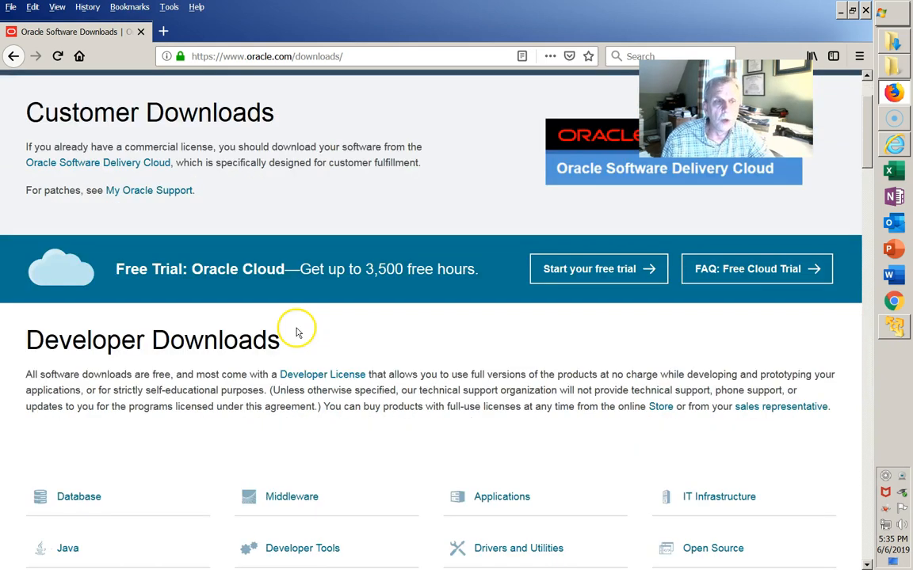
scroll(287, 325, down, 1)
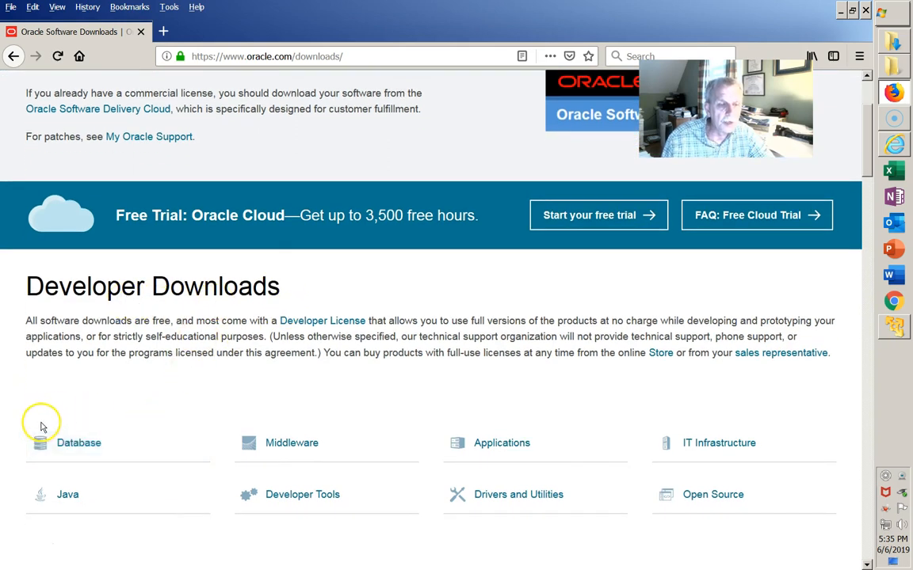
click(73, 445)
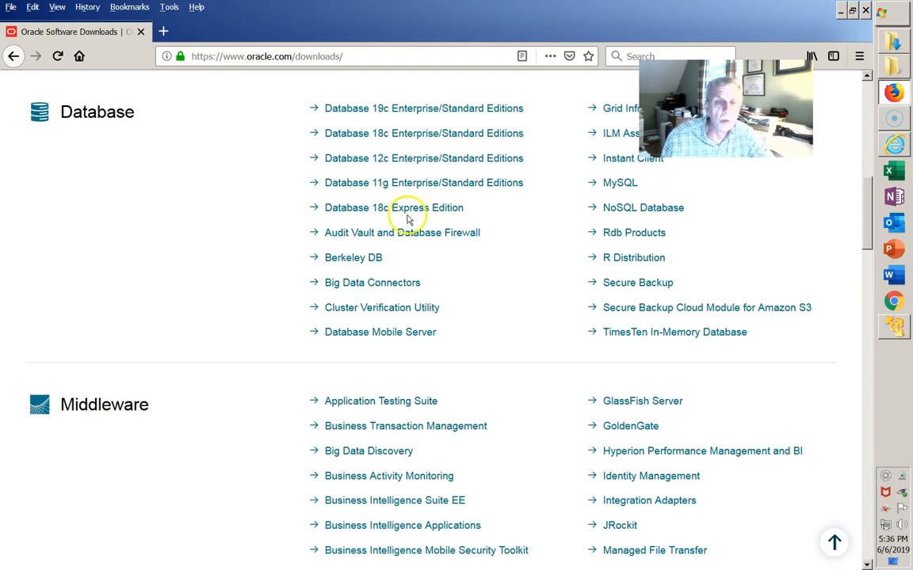
click(401, 211)
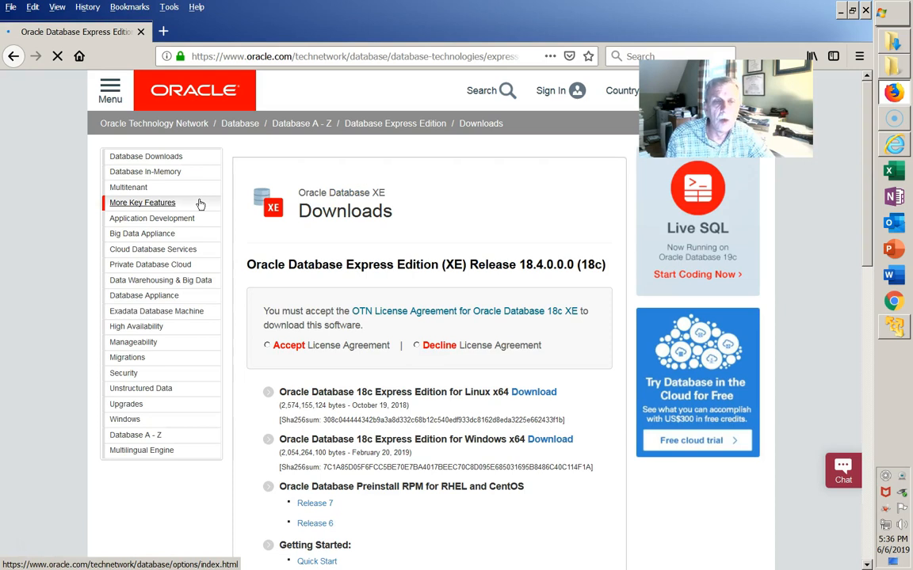
Step: Accept the OTN License Agreement for Oracle Database 18c Express Edition
click(245, 308)
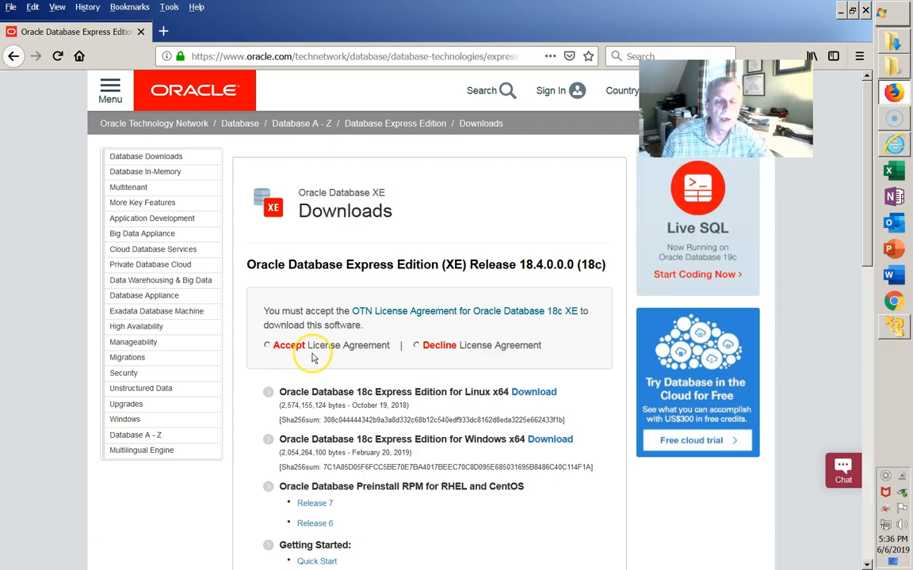
click(271, 349)
click(267, 345)
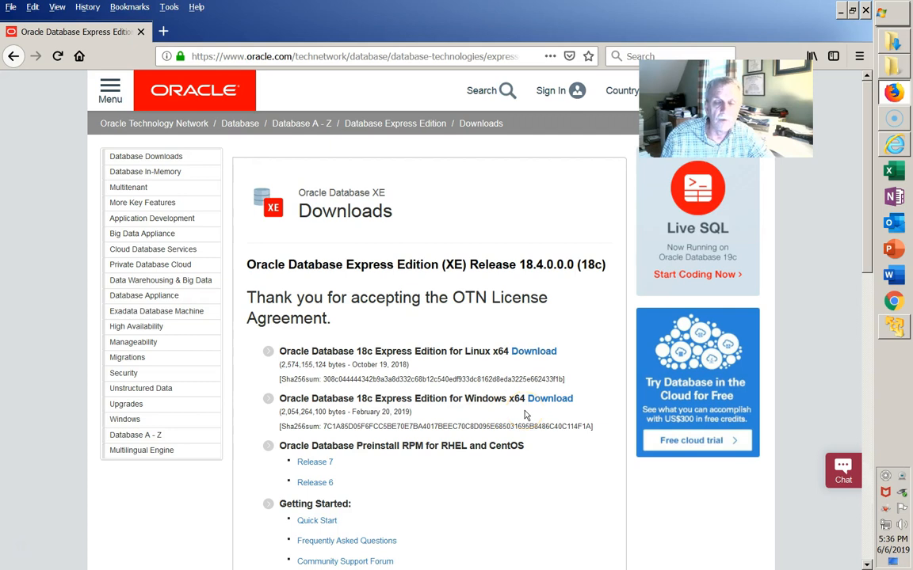
Step: Download the Windows x64 package, OracleXE184_Win64.zip, of Oracle Database 18c XE
click(547, 399)
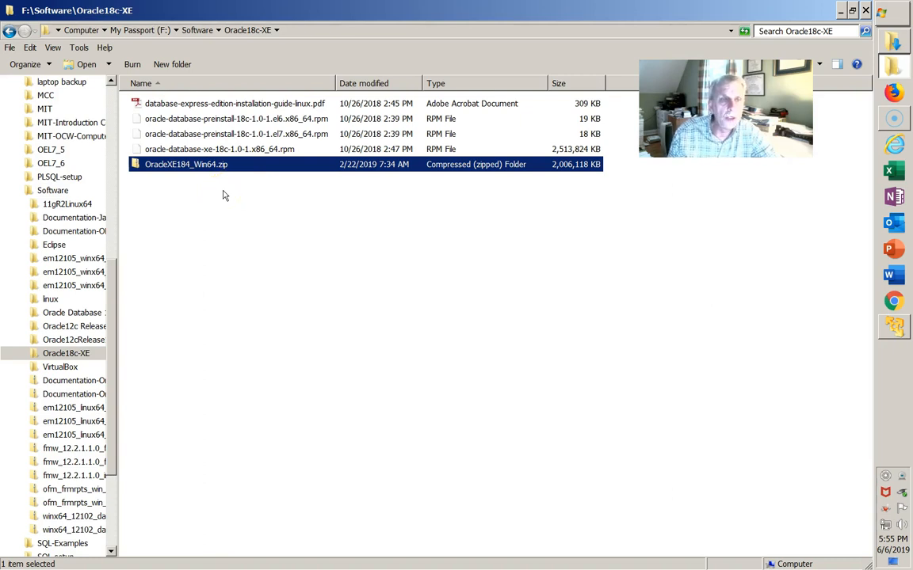
Step: Open the extracted OracleXE184_Win64 folder in Downloads, showing setup.exe and the .msi
right_click(203, 166)
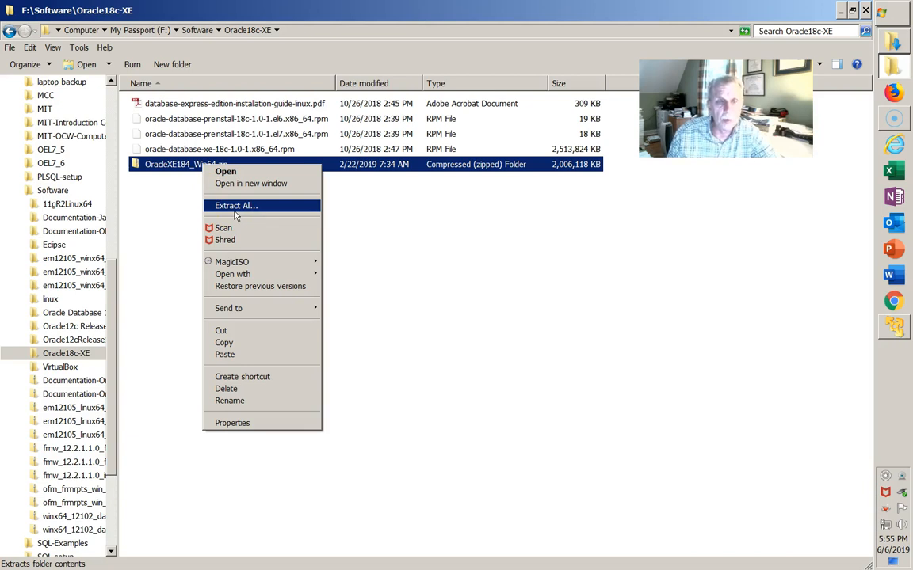
click(171, 263)
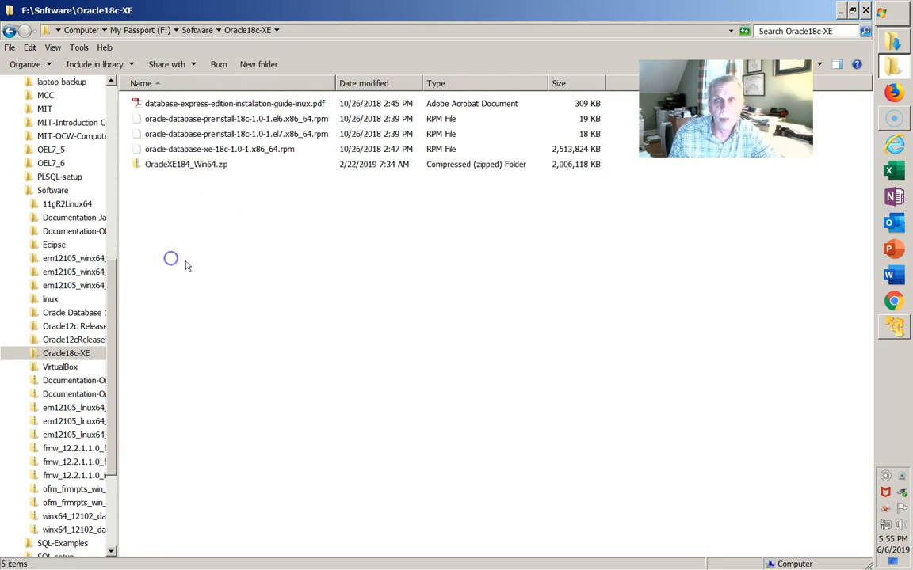
click(904, 40)
click(903, 39)
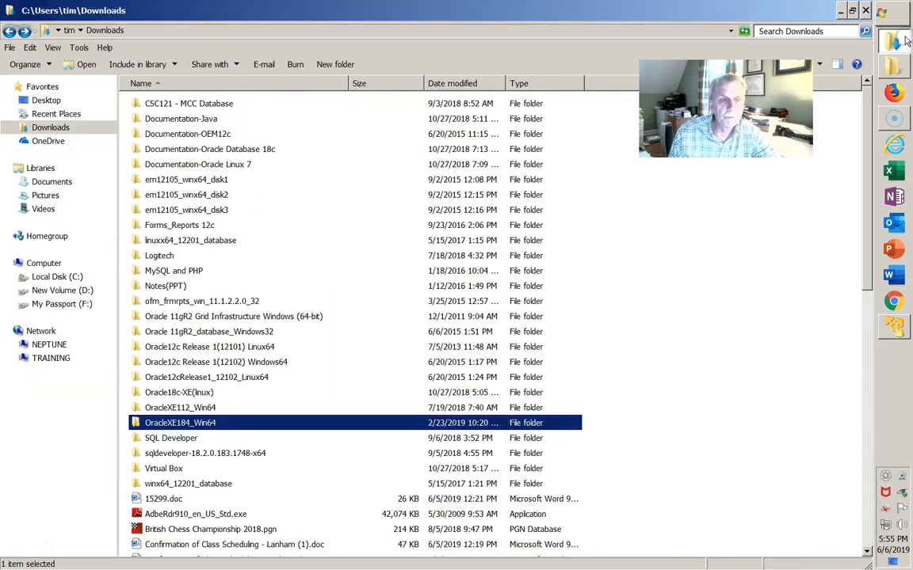
double_click(240, 411)
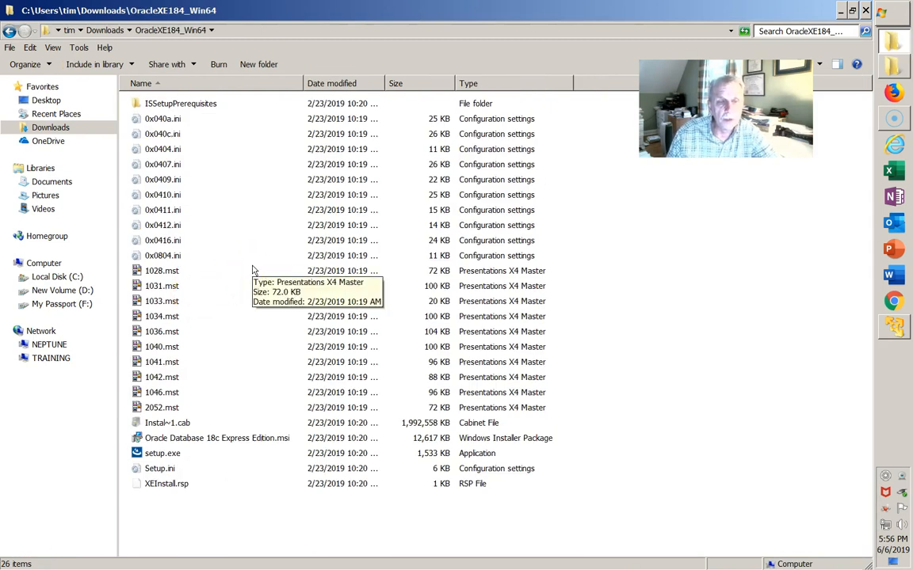
click(661, 390)
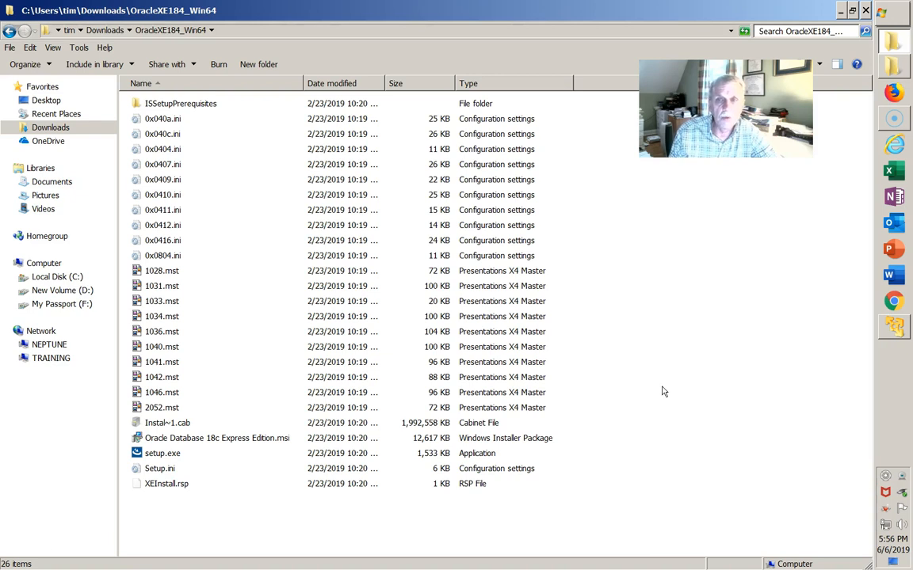
Step: In the Windows 7 VM, open the desktop OracleXE184_Win64 folder and select setup.exe
click(893, 330)
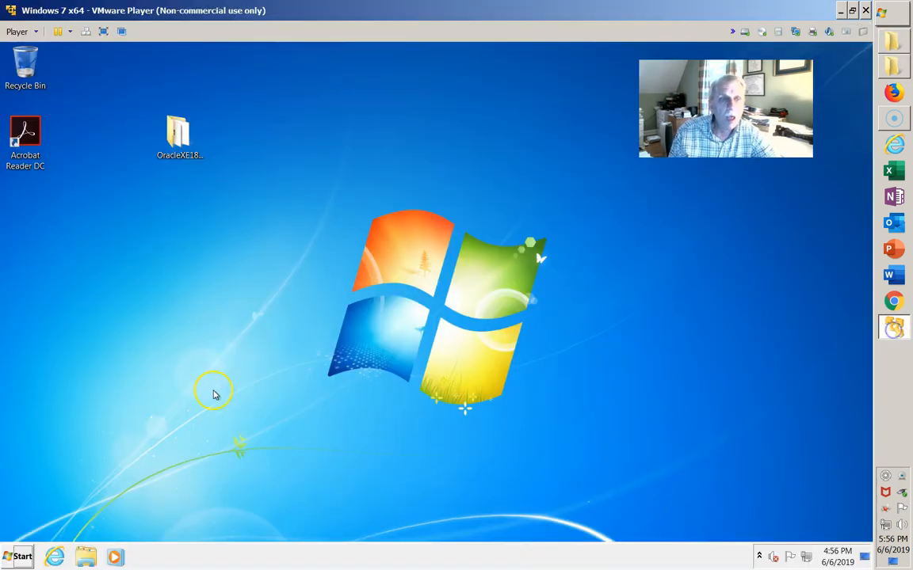
double_click(179, 137)
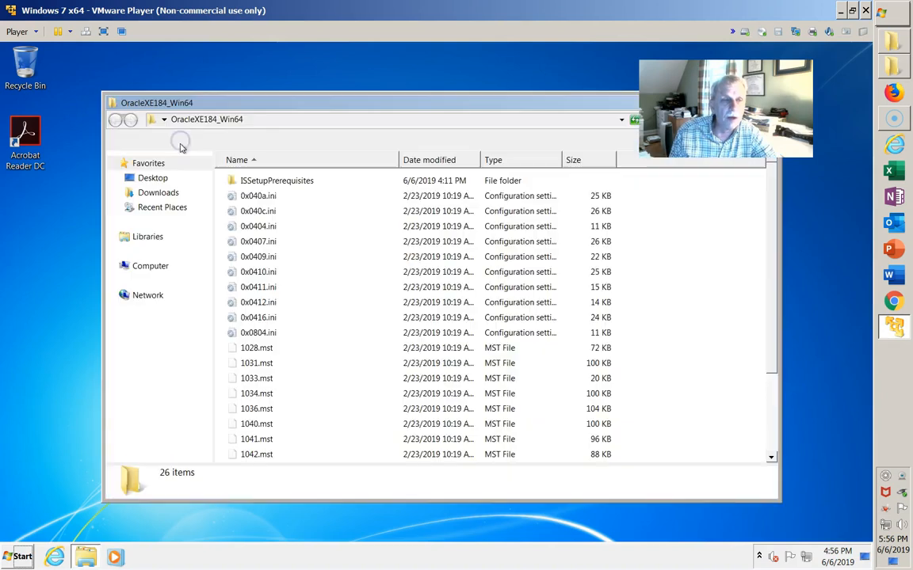
scroll(560, 381, down, 1)
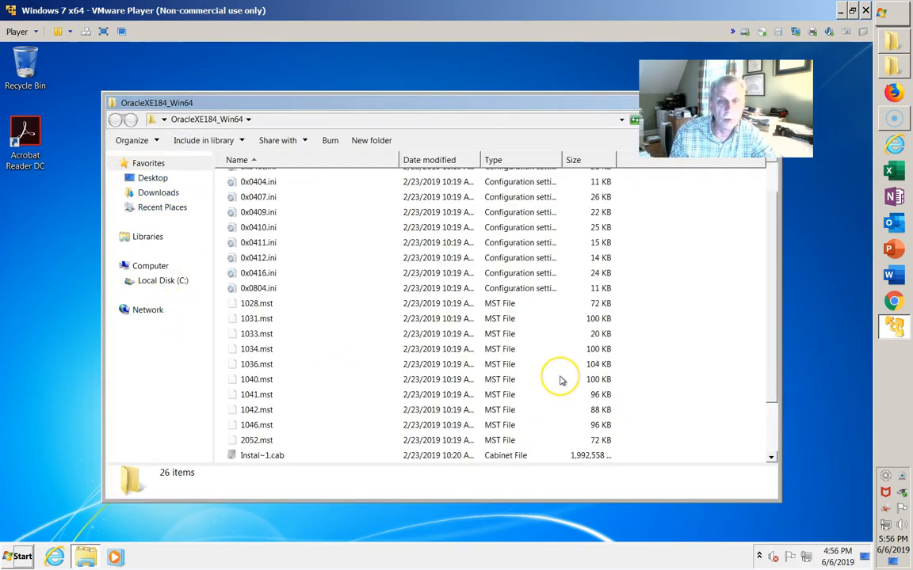
scroll(560, 381, down, 2)
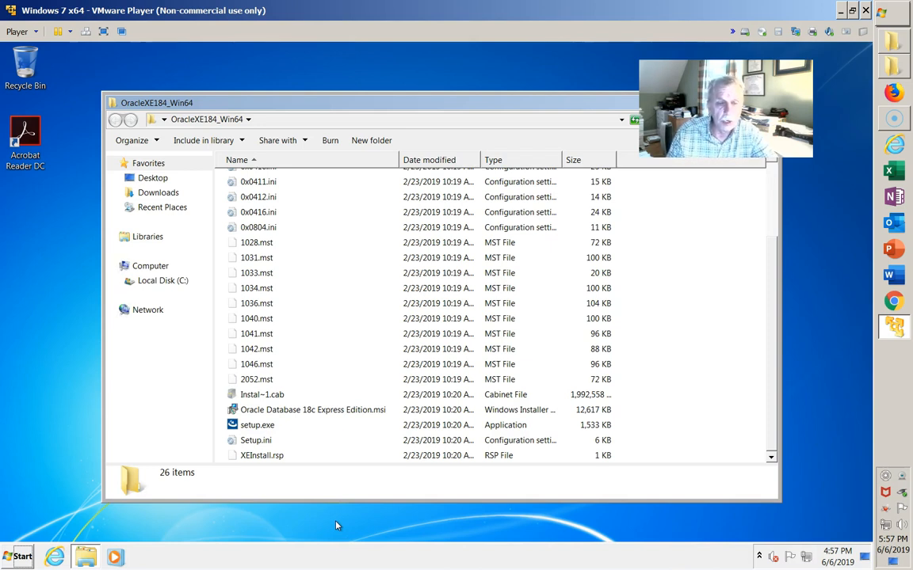
click(247, 425)
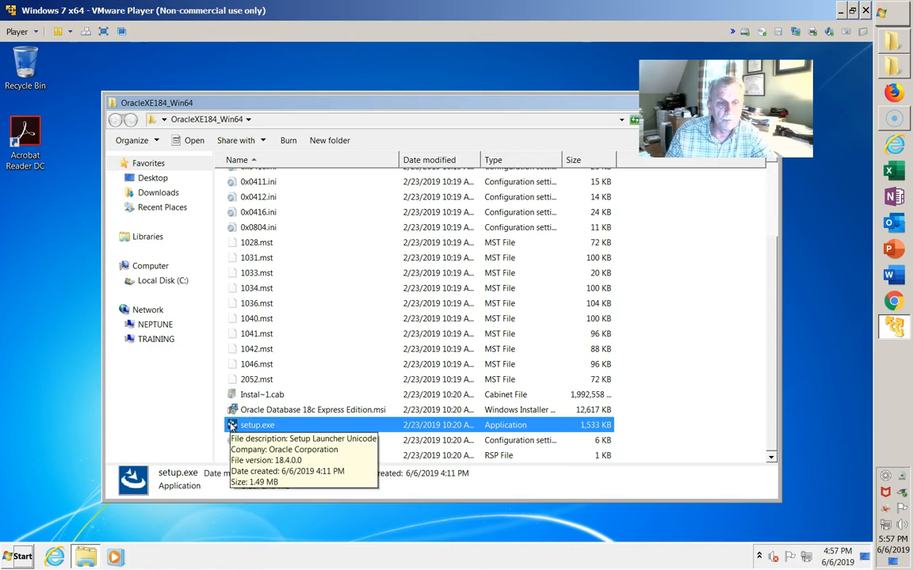
Step: Run setup.exe and wait for the XE InstallShield Wizard welcome page
double_click(232, 426)
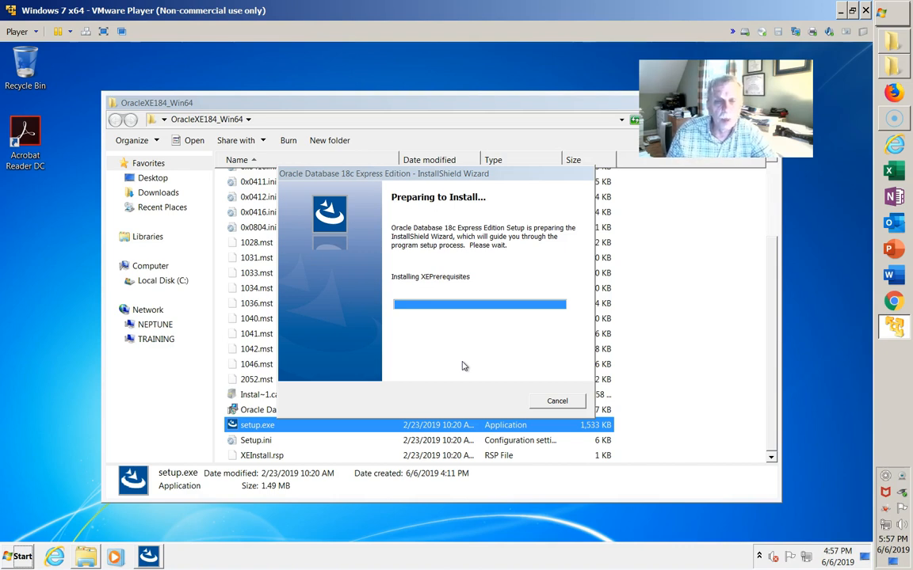
click(453, 371)
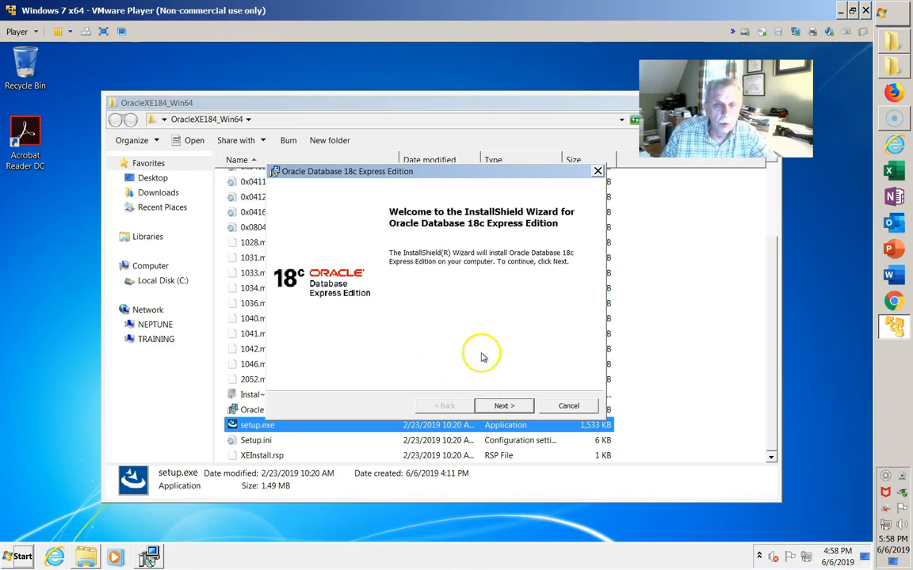
Step: Accept the installer license terms and keep the default destination folder
click(505, 406)
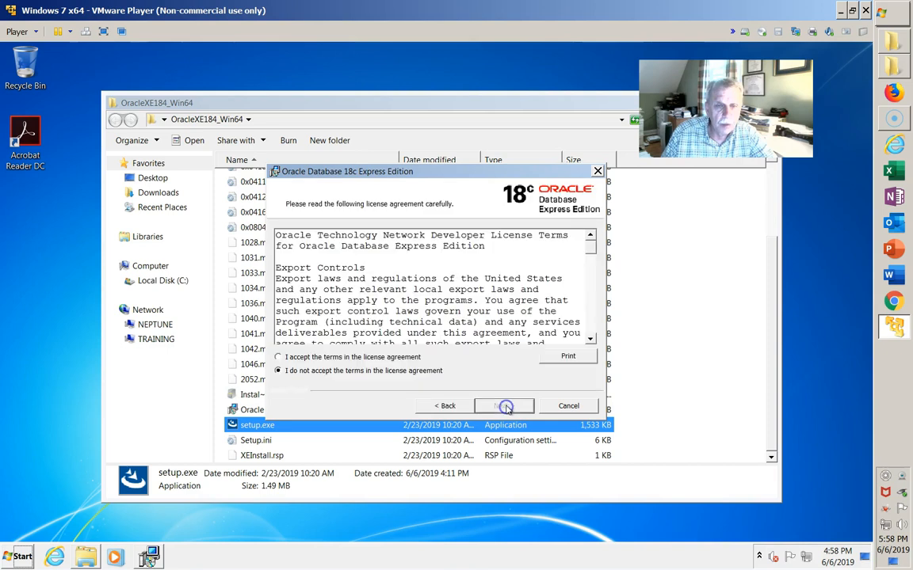
click(277, 357)
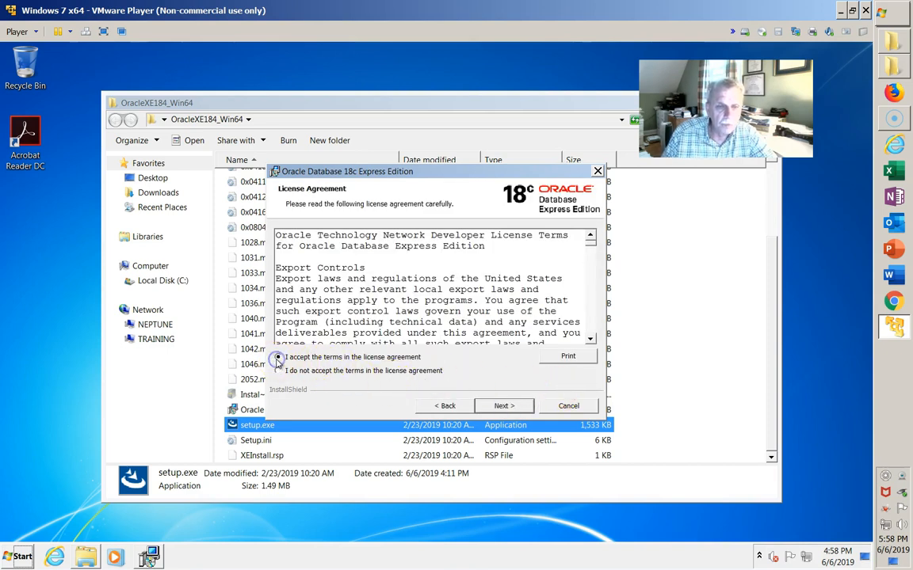
click(507, 405)
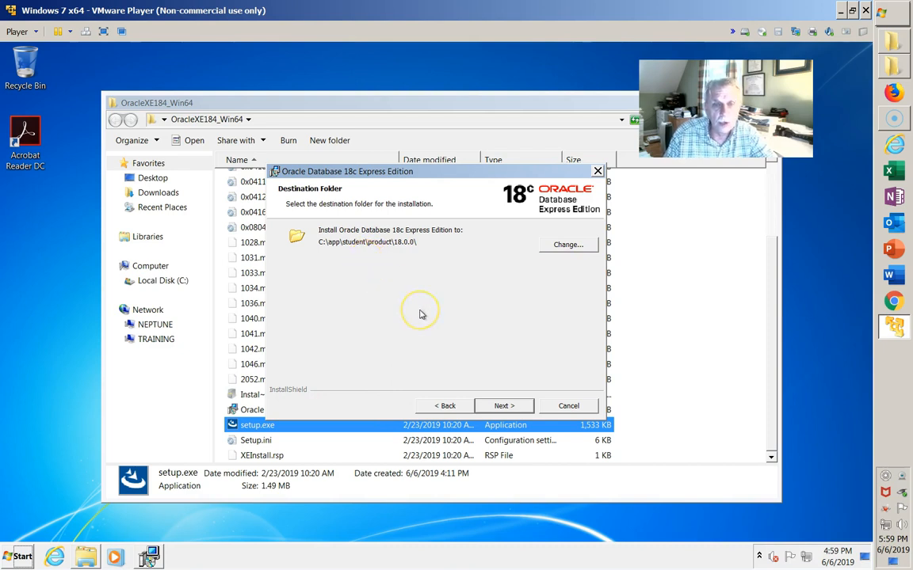
click(508, 406)
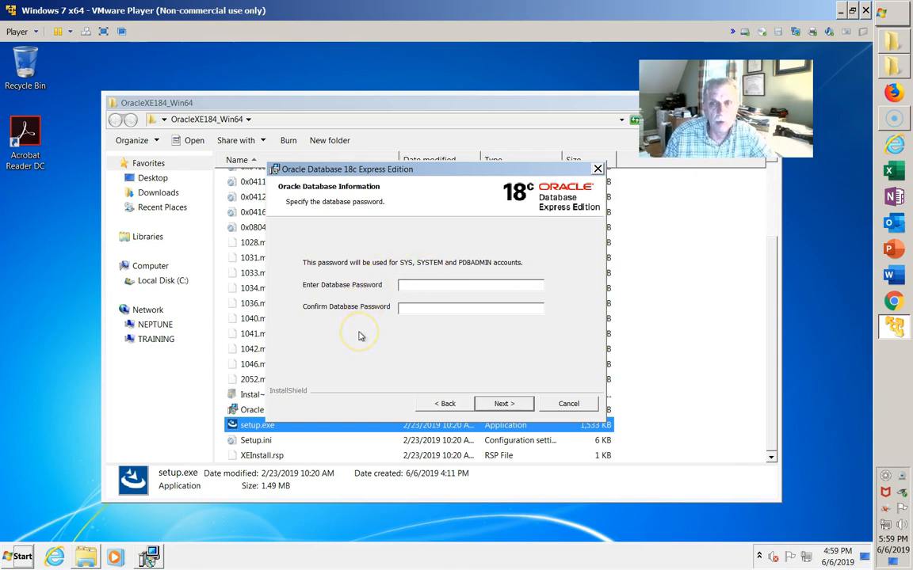
Step: Enter the SYS/SYSTEM/PDBADMIN database password, clearing and retyping it
click(450, 288)
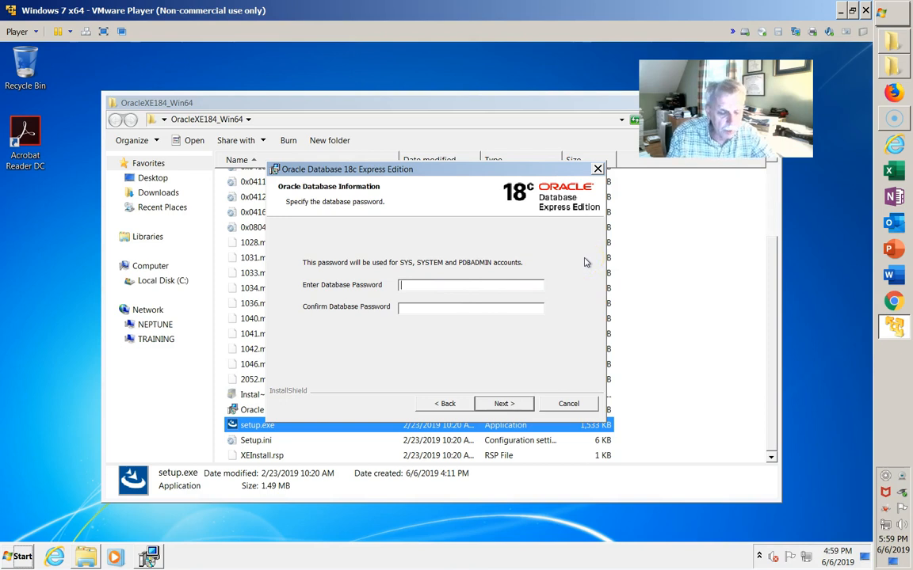
text(******)
key(BackSpace)
key(BackSpace)
key(BackSpace)
key(BackSpace)
key(BackSpace)
key(BackSpace)
text(******)
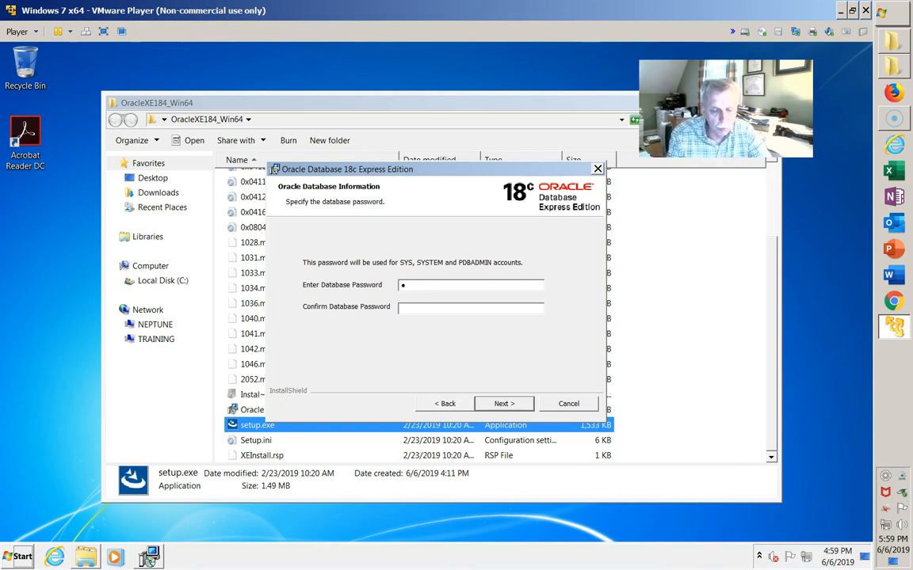
text(******)
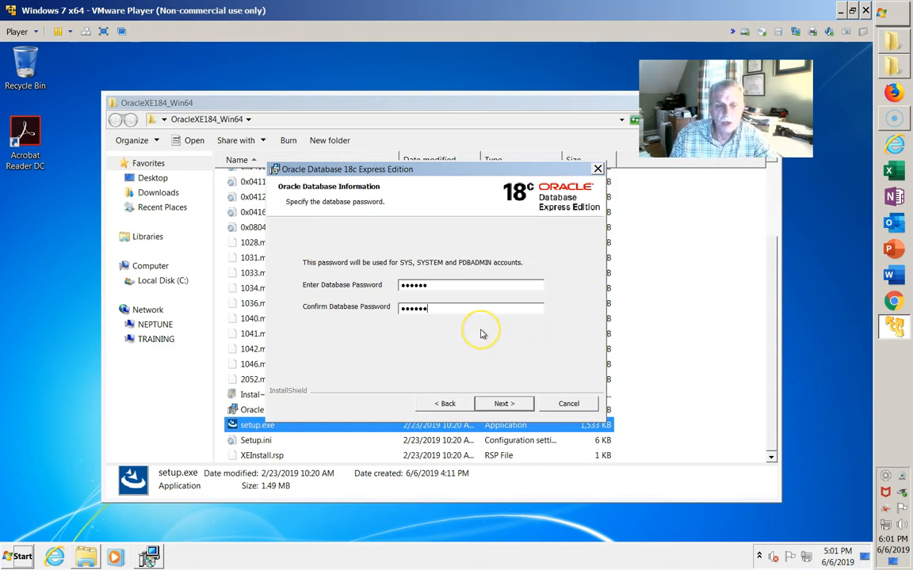
Step: Move past the password page to the summary and start the installation
click(502, 404)
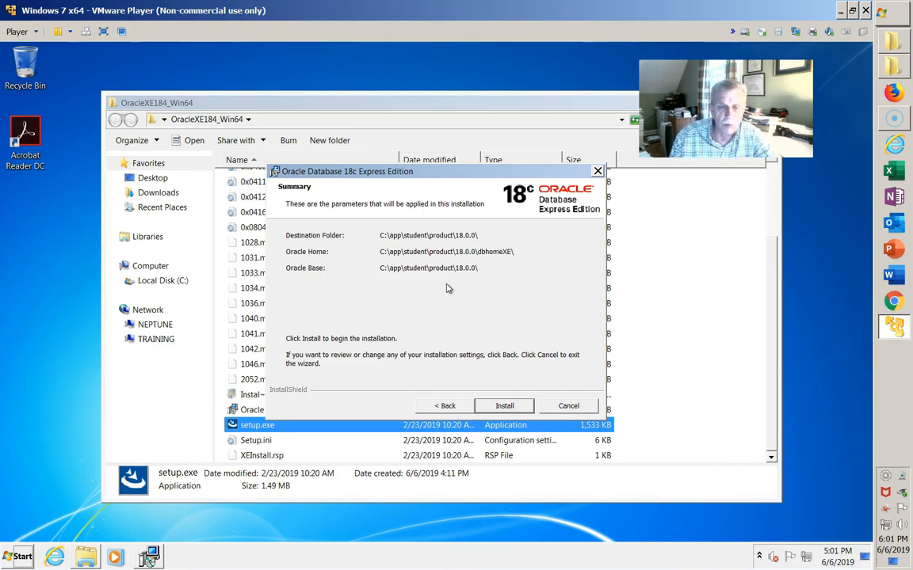
click(507, 406)
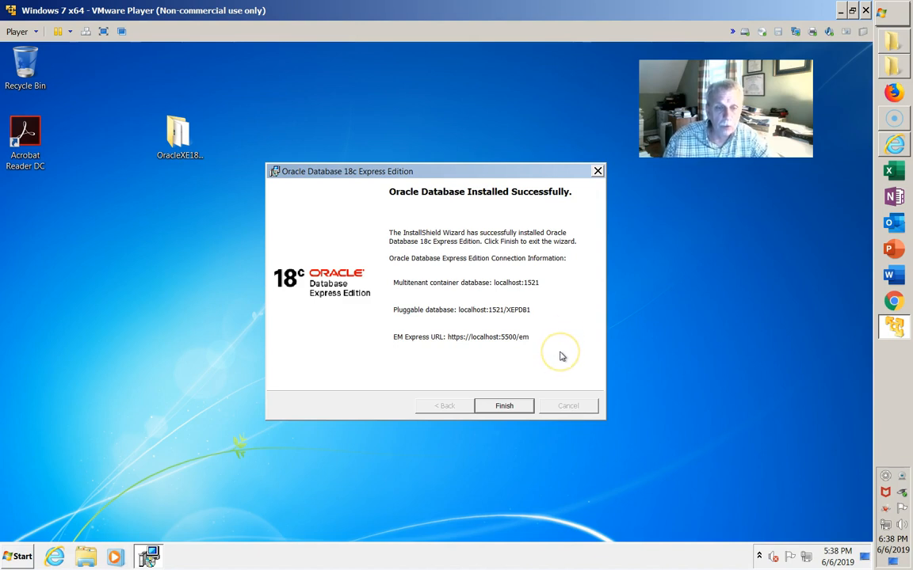
Step: Close the installer once Oracle Database 18c XE reports a successful install
click(504, 406)
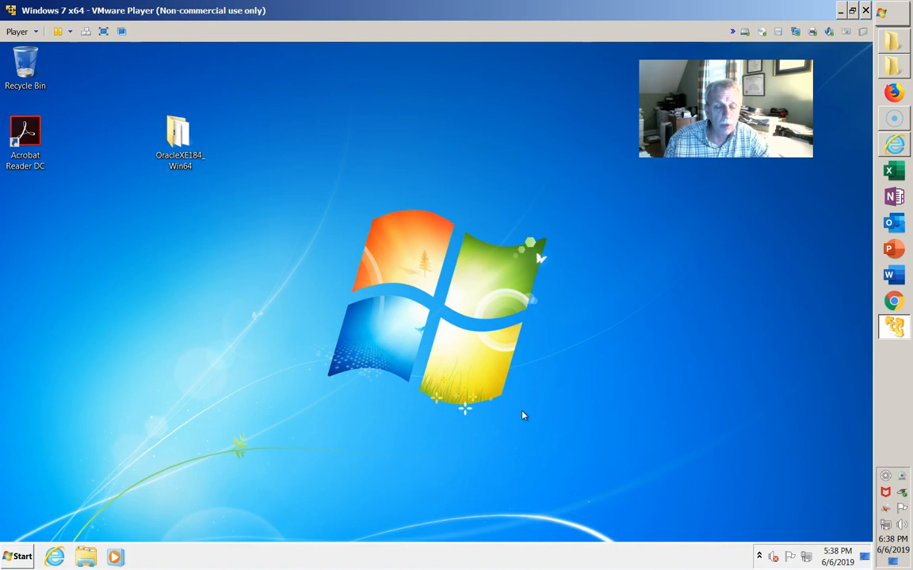
Step: Check in Task Manager's Processes list that oracle.exe and tnslsnr.exe are running, then close it
right_click(267, 558)
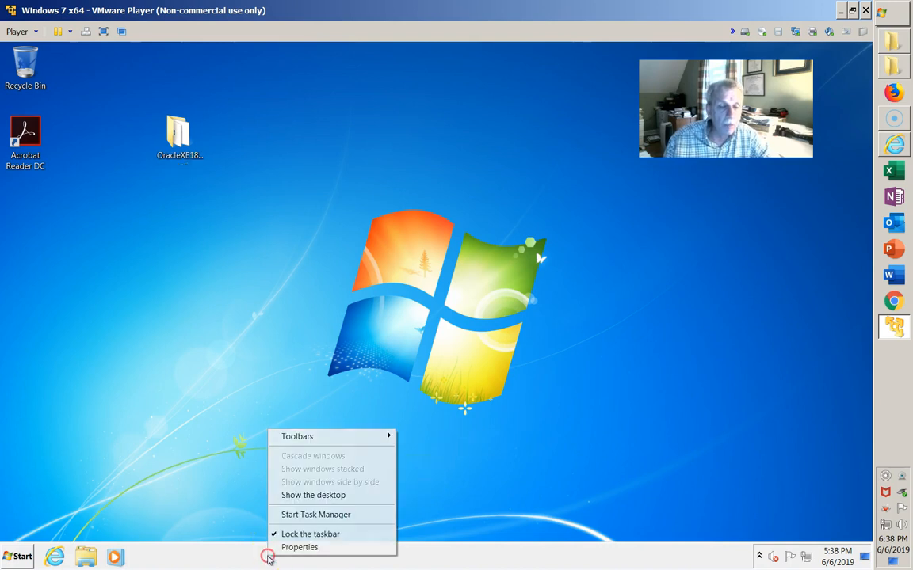
click(306, 515)
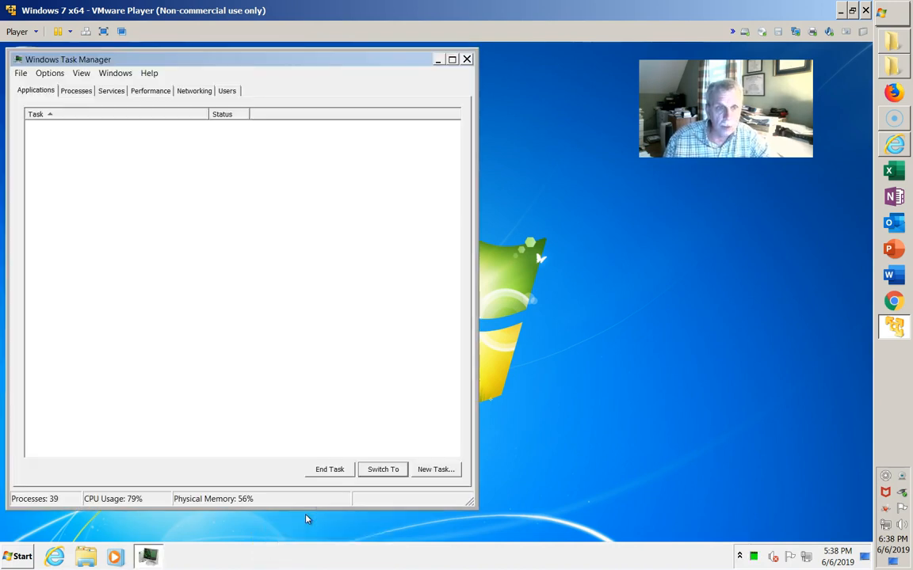
click(78, 93)
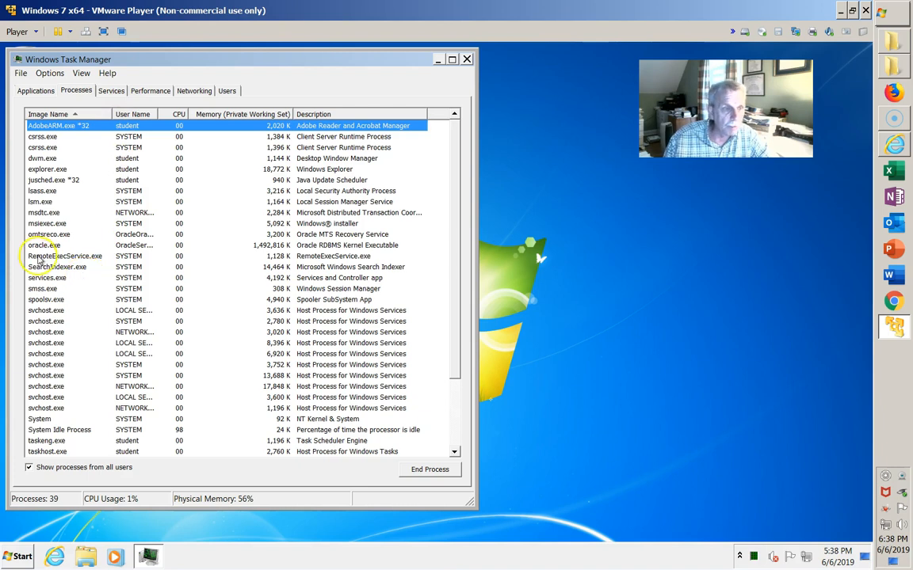
click(41, 245)
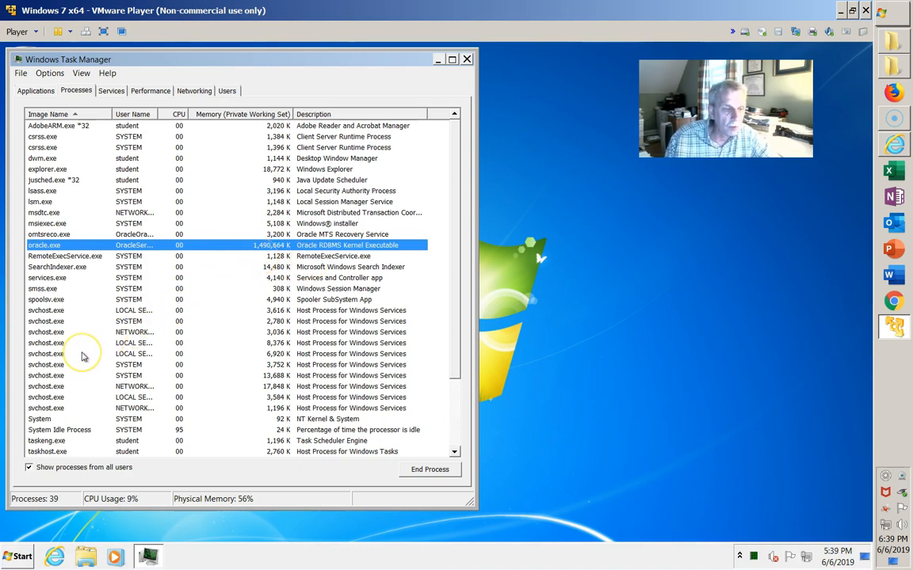
scroll(82, 357, down, 3)
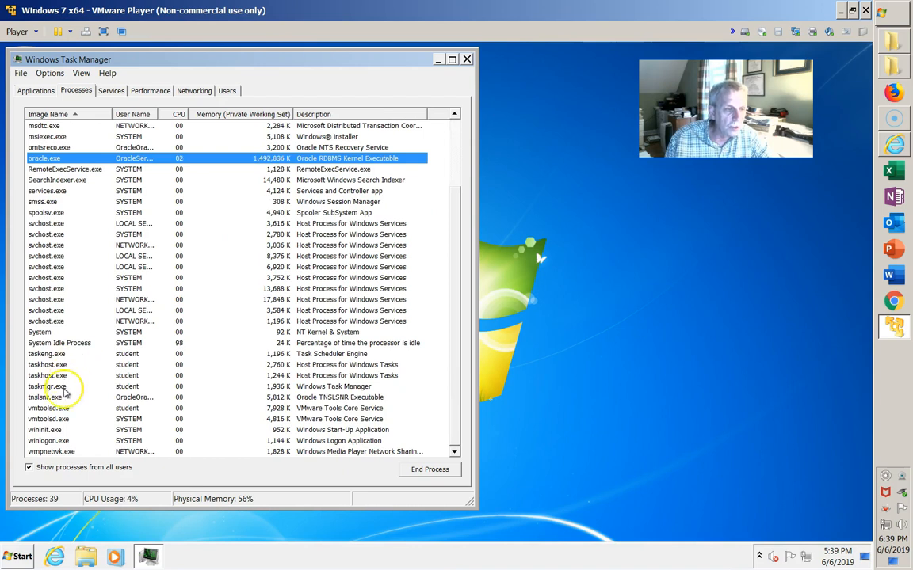
click(28, 398)
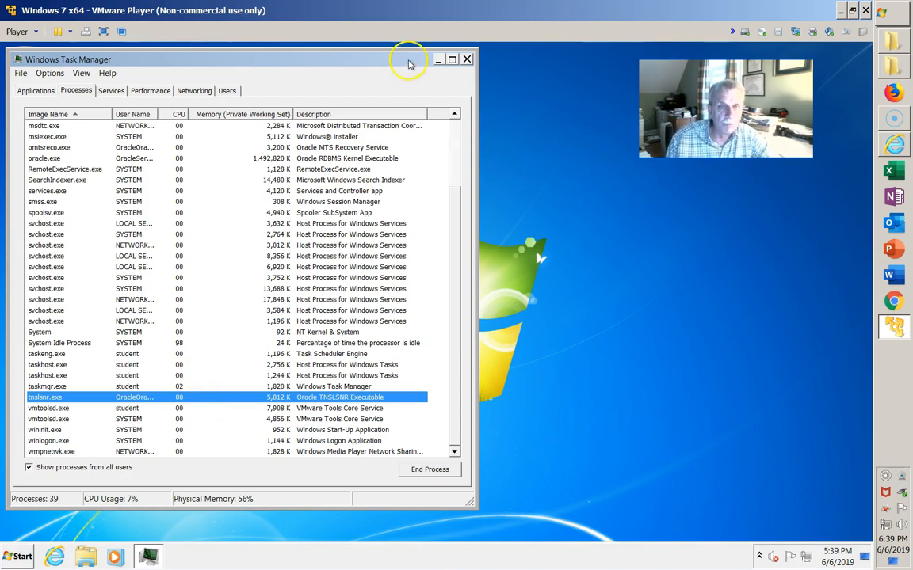
click(466, 59)
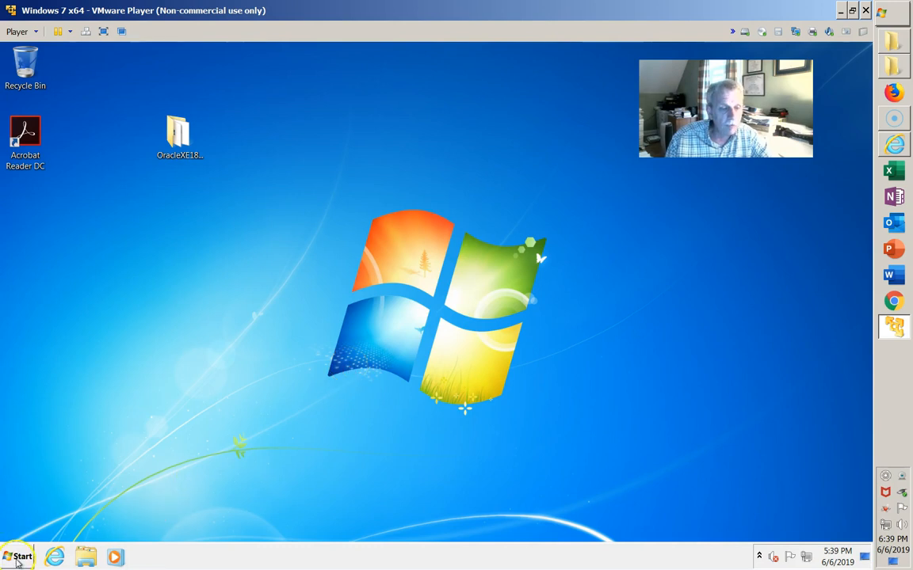
Step: Launch SQL Plus from All Programs > Oracle - OraDB18Home1 > Application Development
click(19, 561)
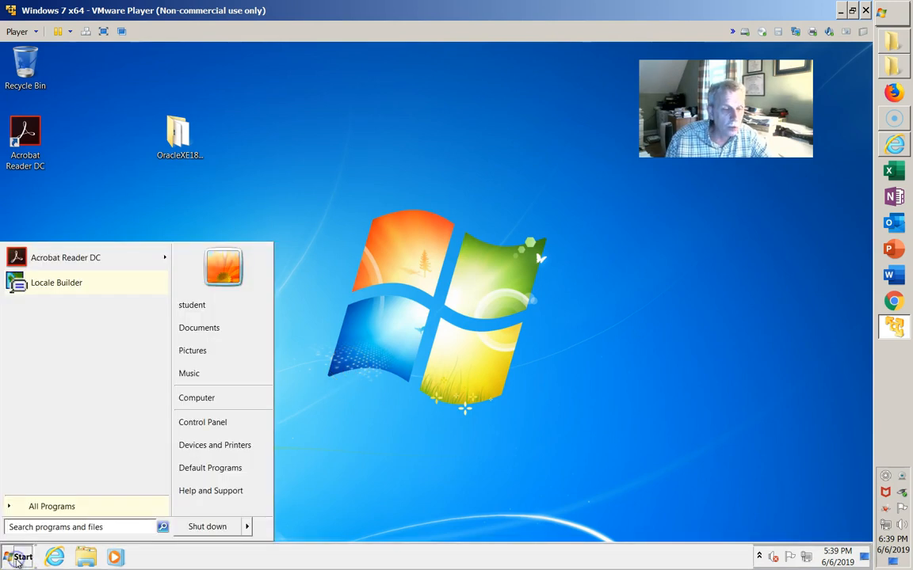
click(52, 507)
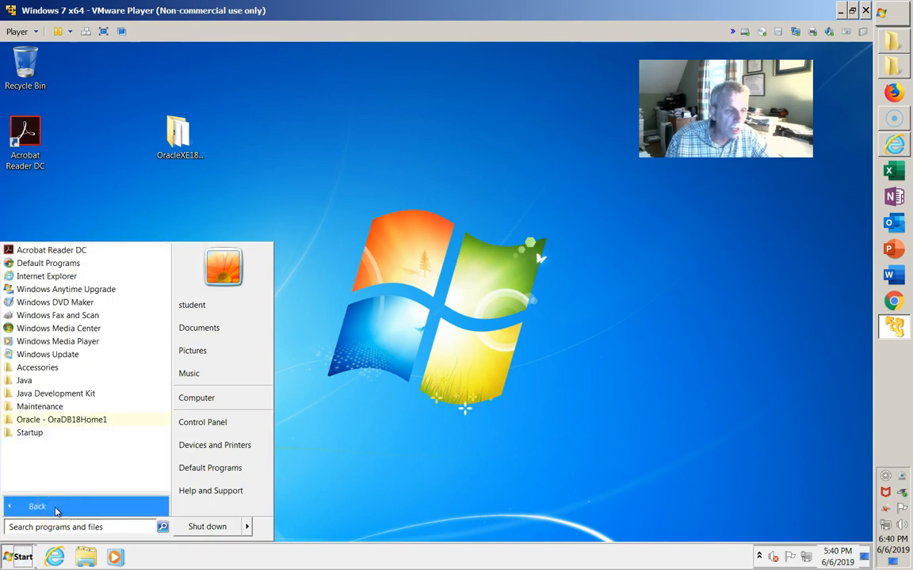
click(56, 426)
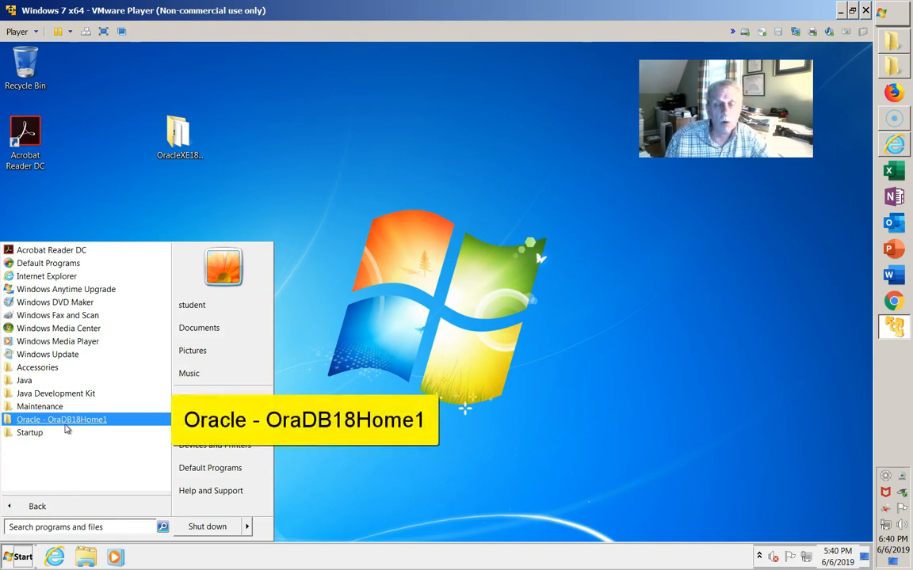
click(65, 424)
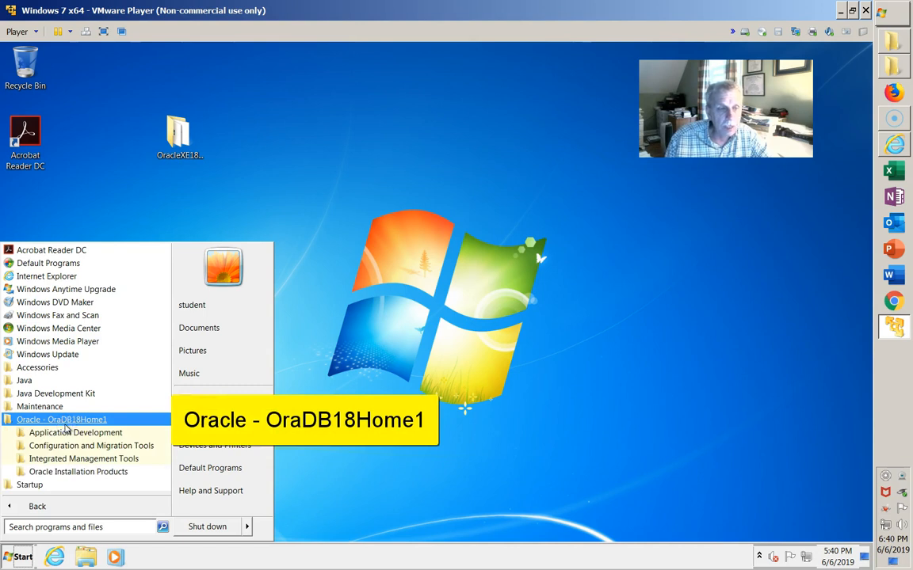
click(71, 460)
click(88, 434)
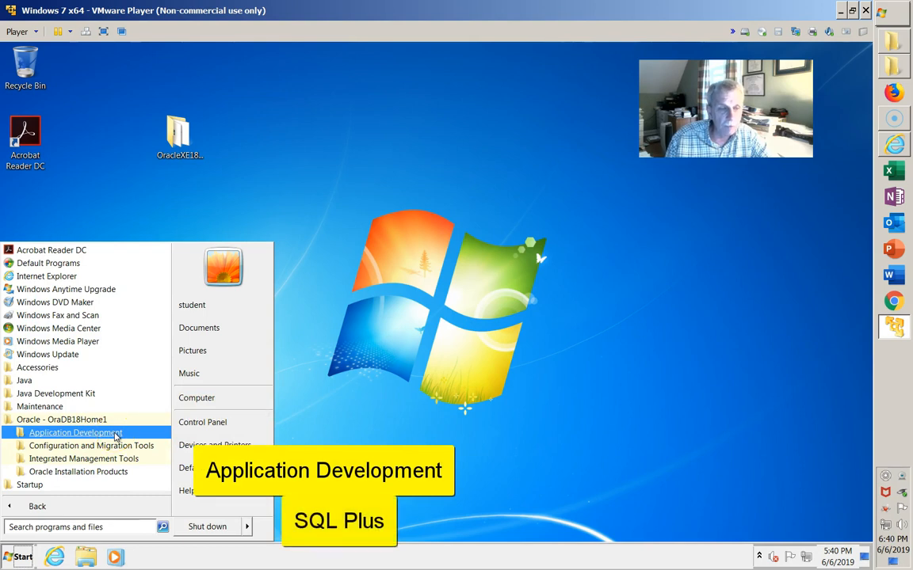
click(115, 434)
click(79, 474)
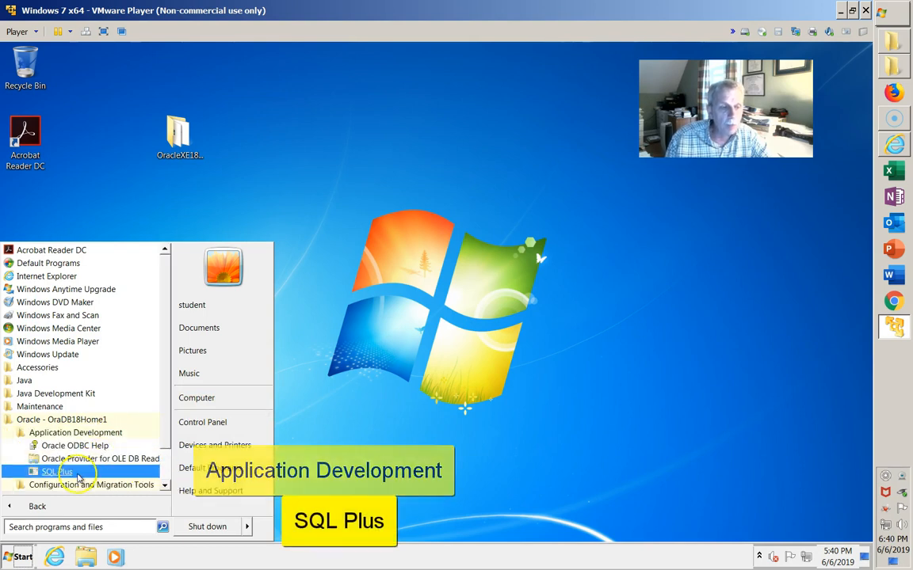
click(78, 476)
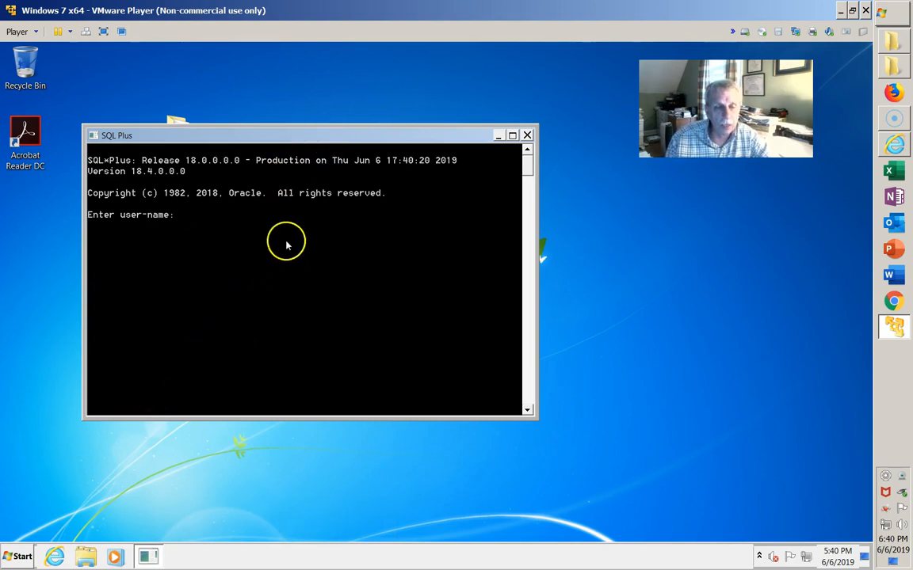
Step: Set the SQL Plus console font to Lucida Console size 24 and move the window down-left
right_click(285, 135)
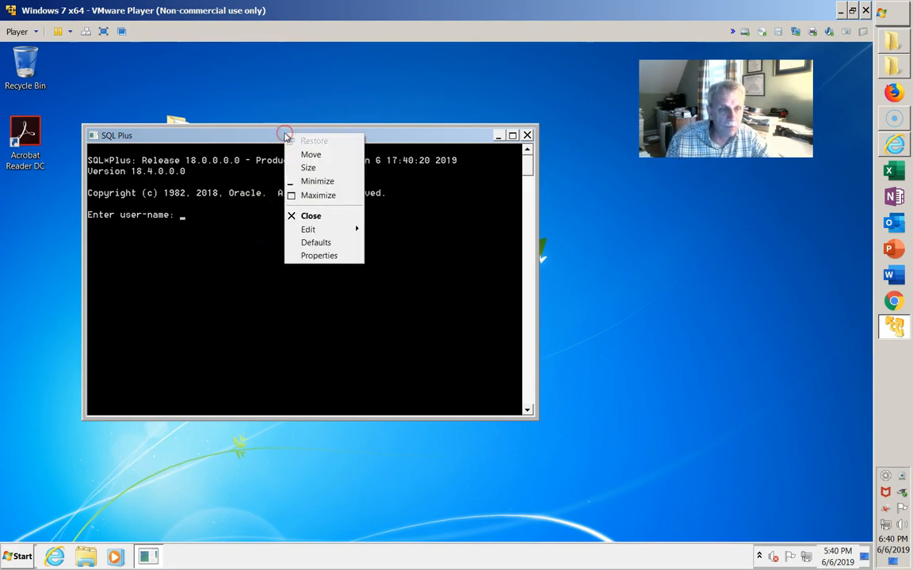
click(327, 256)
click(148, 165)
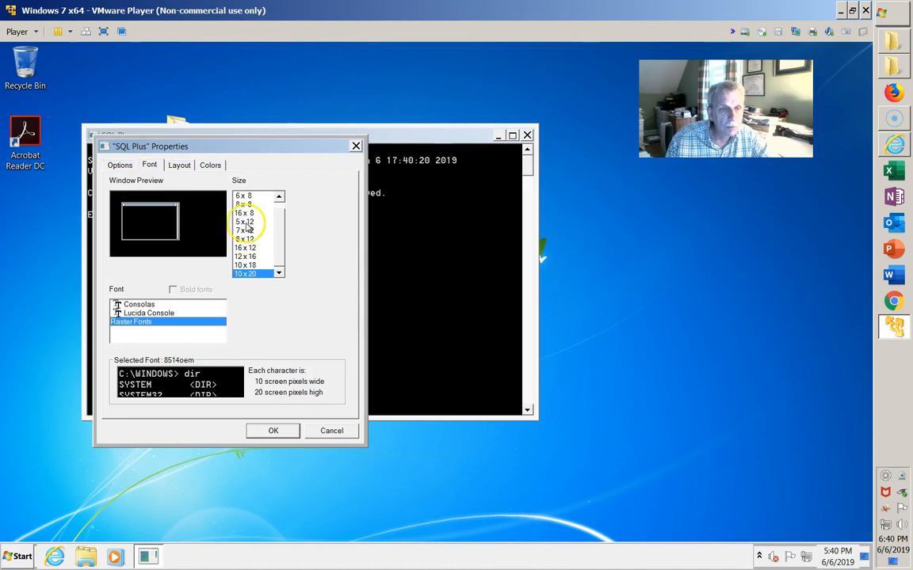
click(139, 313)
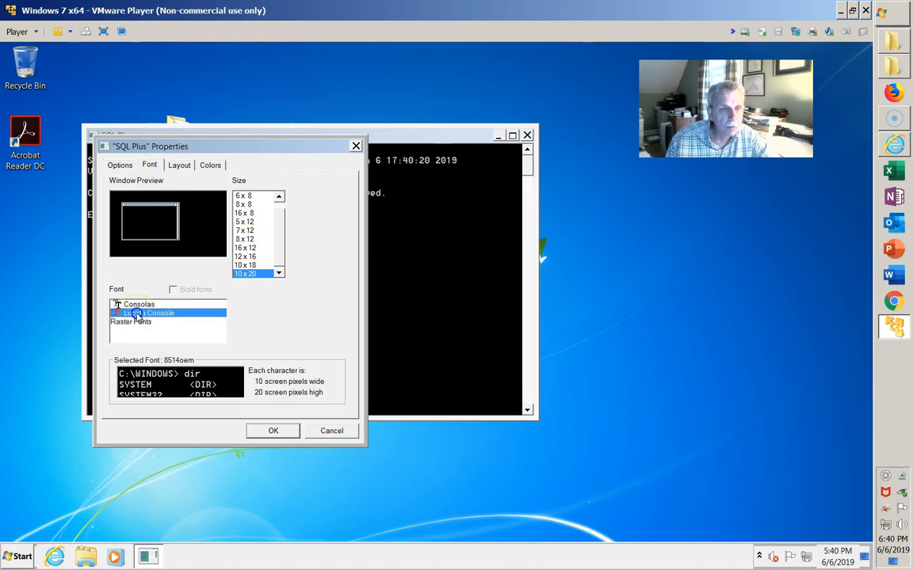
click(239, 243)
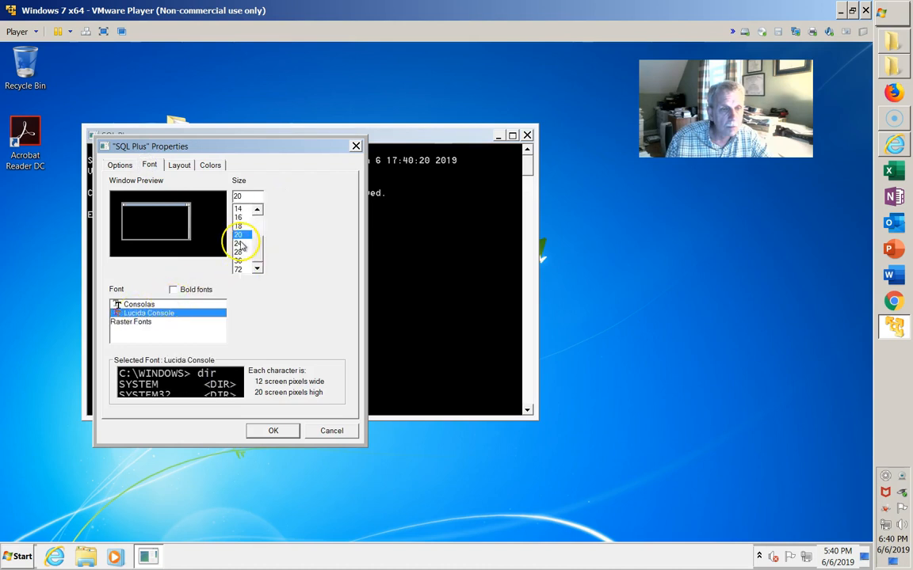
click(275, 431)
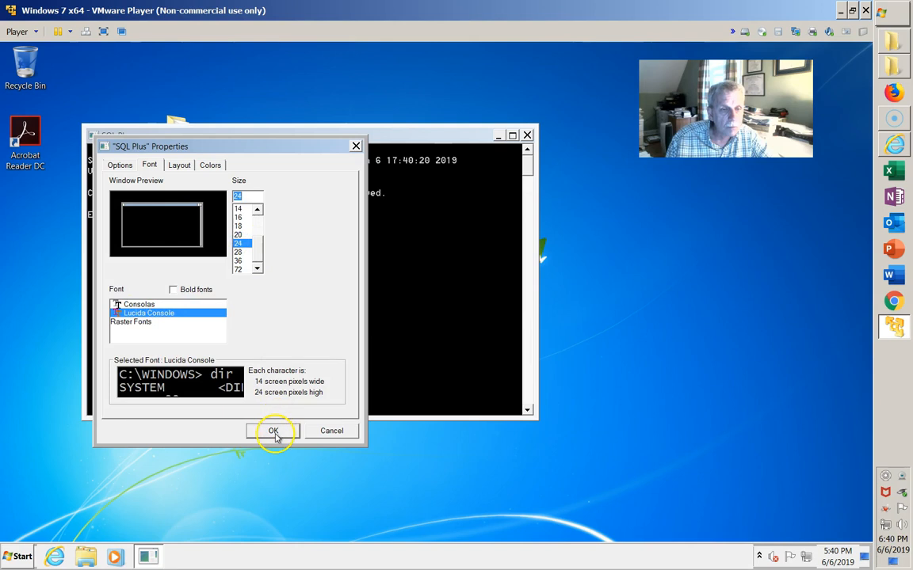
click(267, 432)
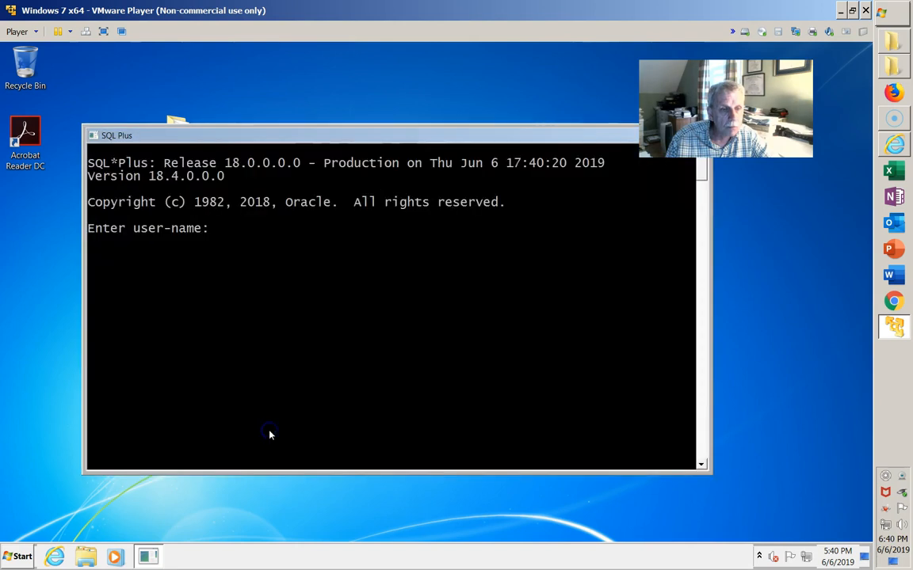
drag(475, 135, 460, 175)
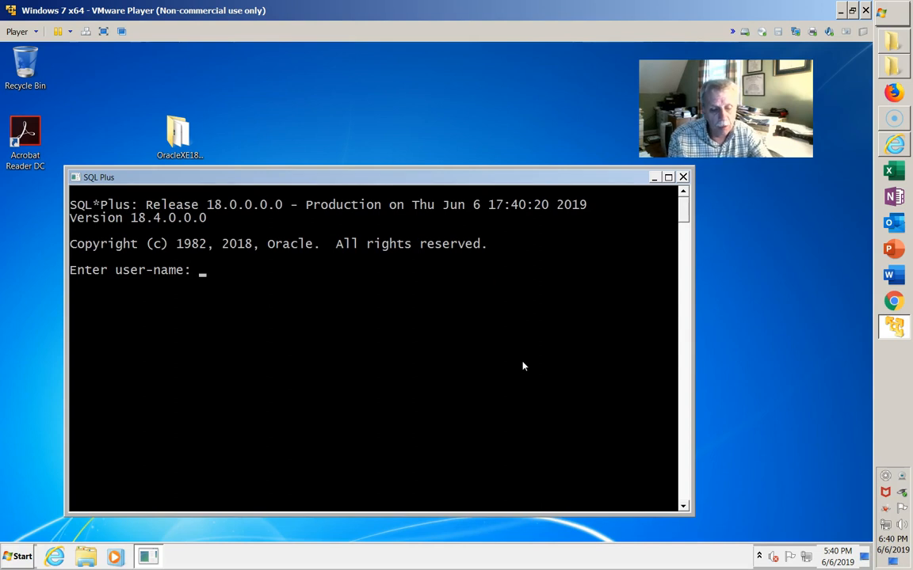
Step: Log in to SQL*Plus as the system user with its password
text(system)
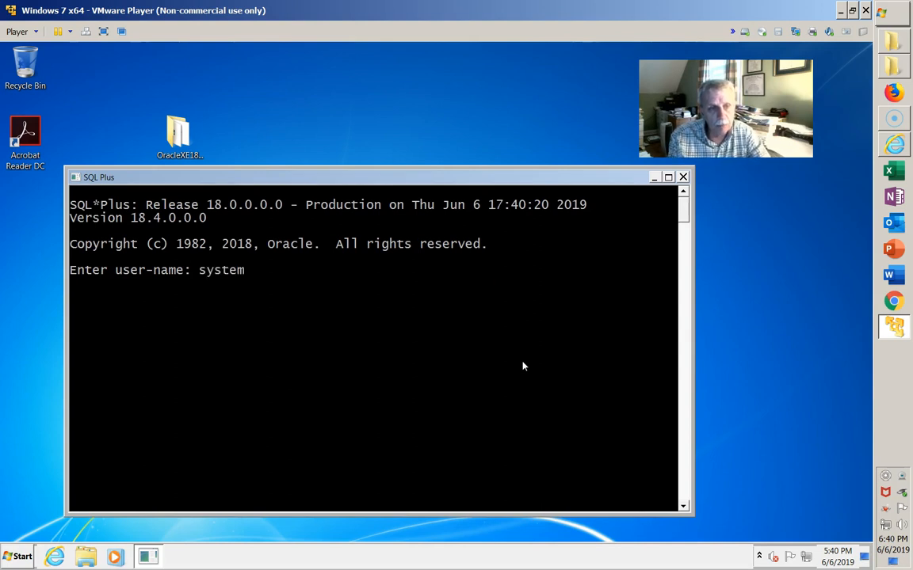
text(/ORACLE)
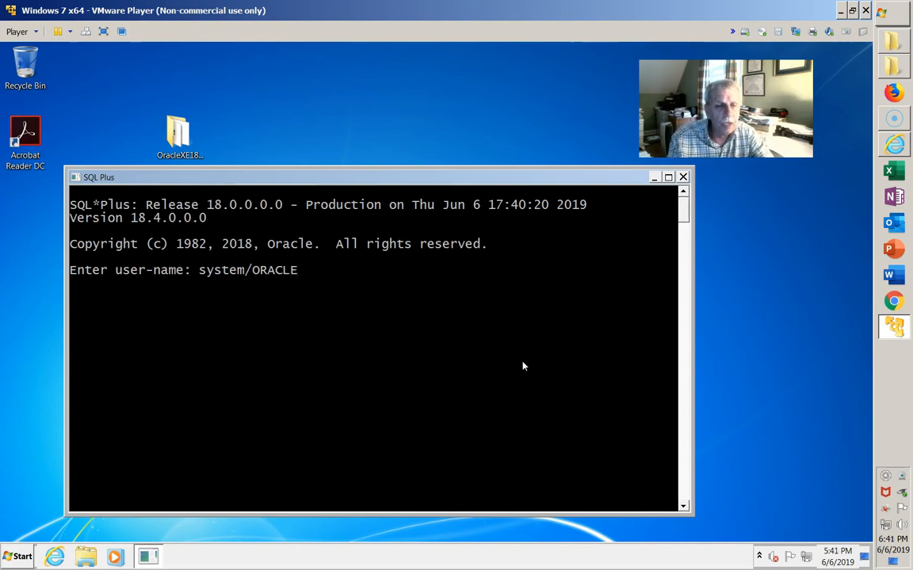
click(461, 356)
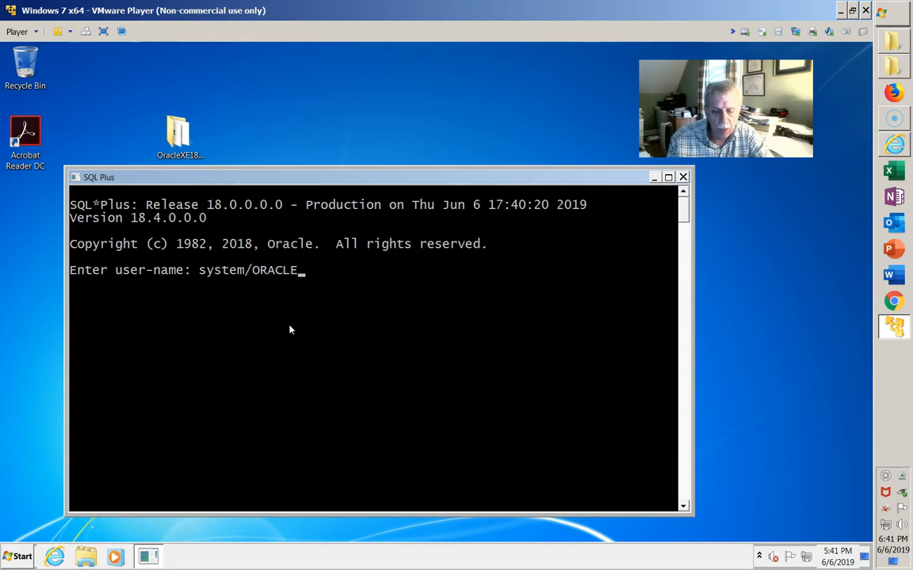
key(Return)
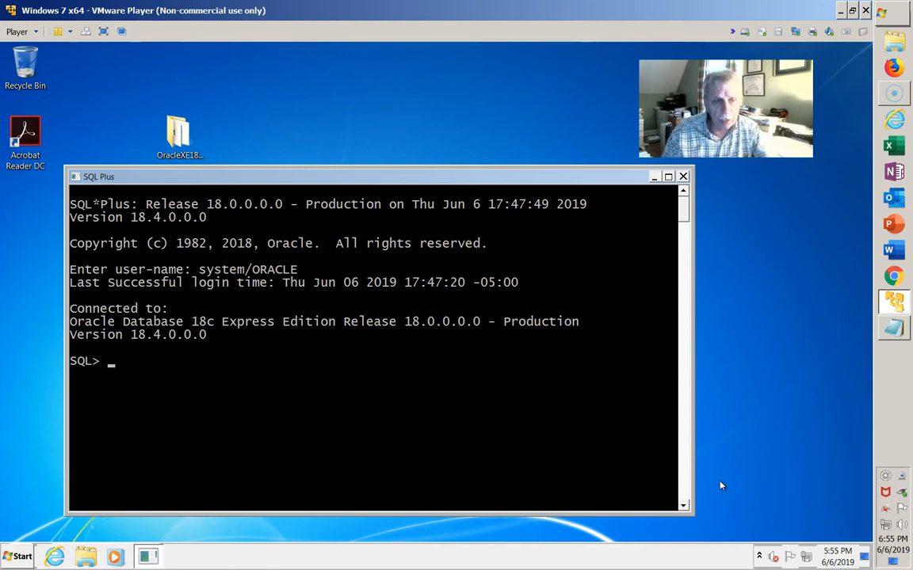
Step: Run SELECT NAME, OPEN_MODE, CDB FROM V$DATABASE; to confirm XE is READ WRITE with CDB YES
right_click(320, 398)
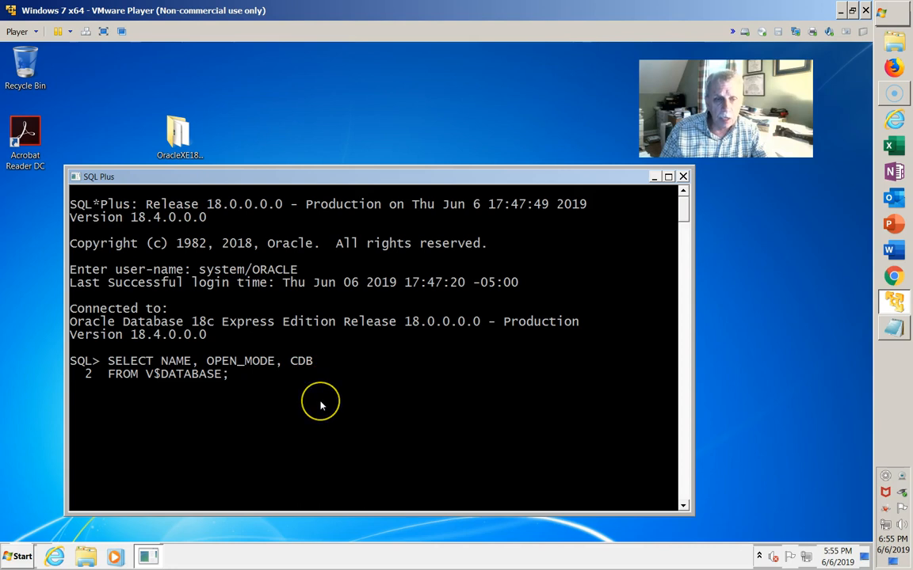
key(Return)
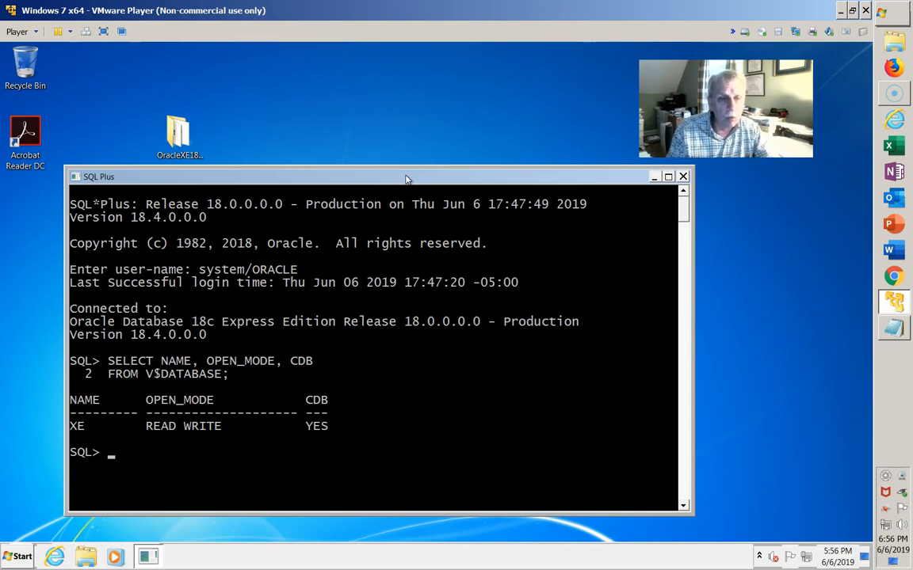
Step: Run SELECT NAME, OPEN_MODE FROM V$PDBS; showing PDB$SEED READ ONLY and XEPDB1 READ WRITE
right_click(369, 466)
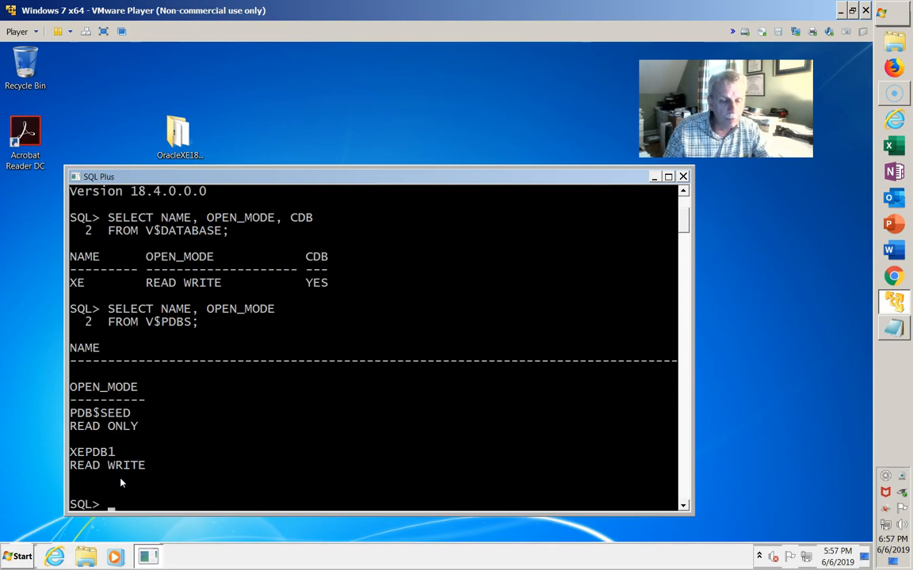
click(21, 556)
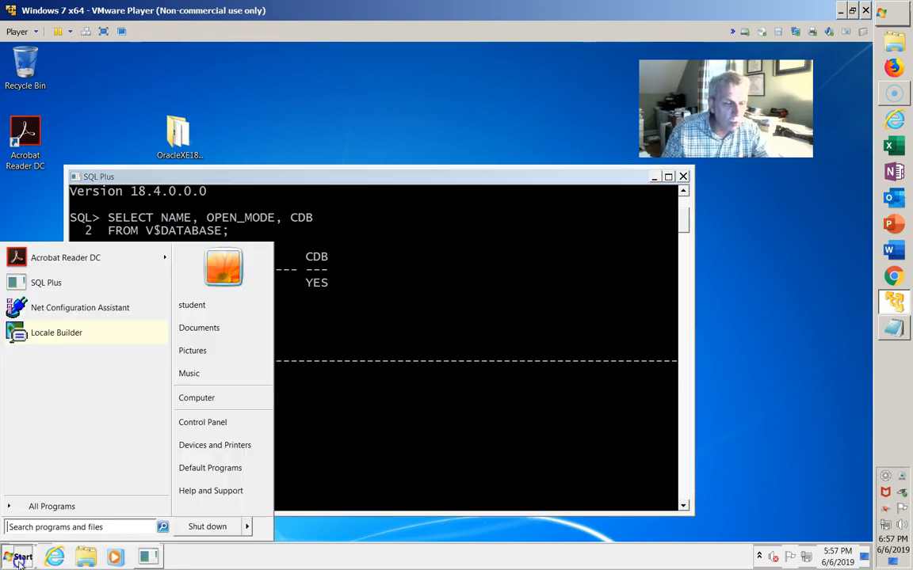
Step: Launch Net Configuration Assistant from Oracle - OraDB18Home1 > Configuration and Migration Tools
click(32, 507)
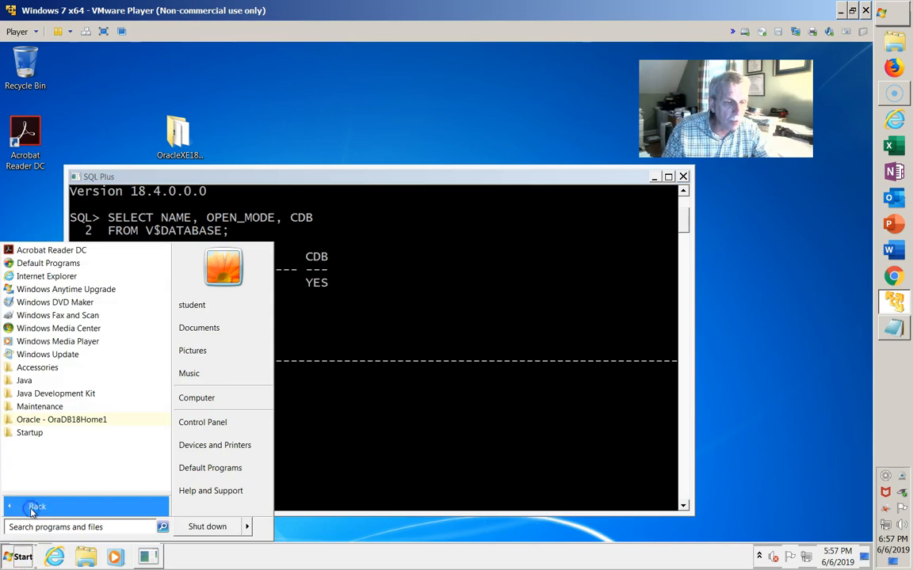
click(44, 422)
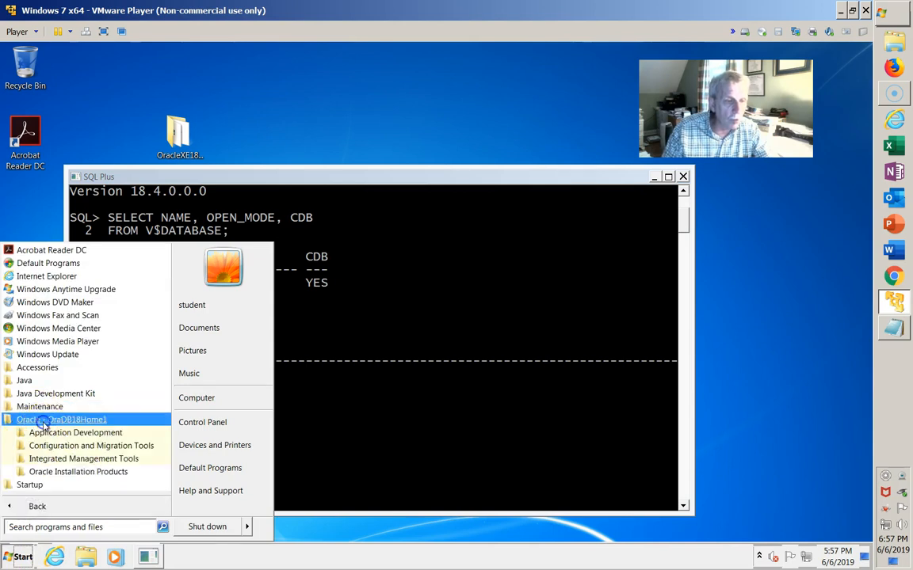
click(73, 448)
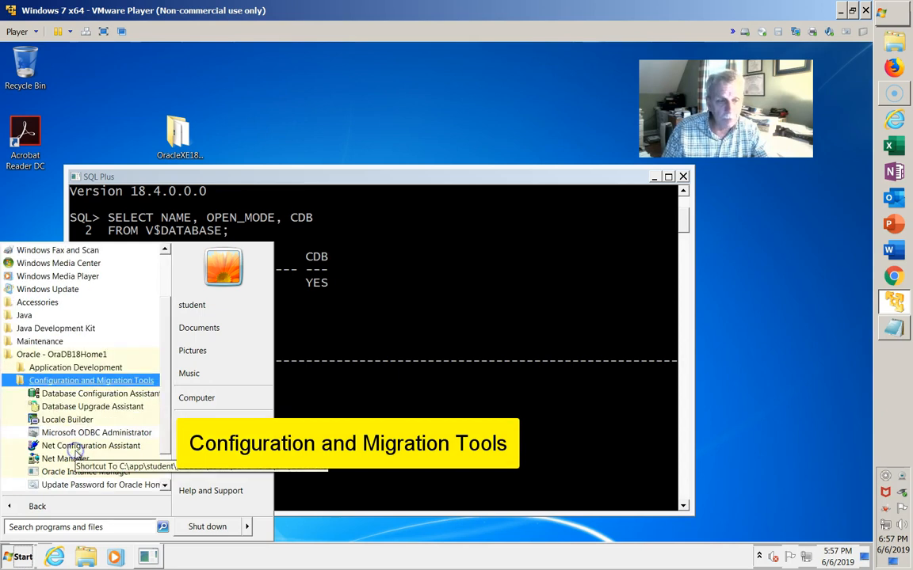
click(138, 447)
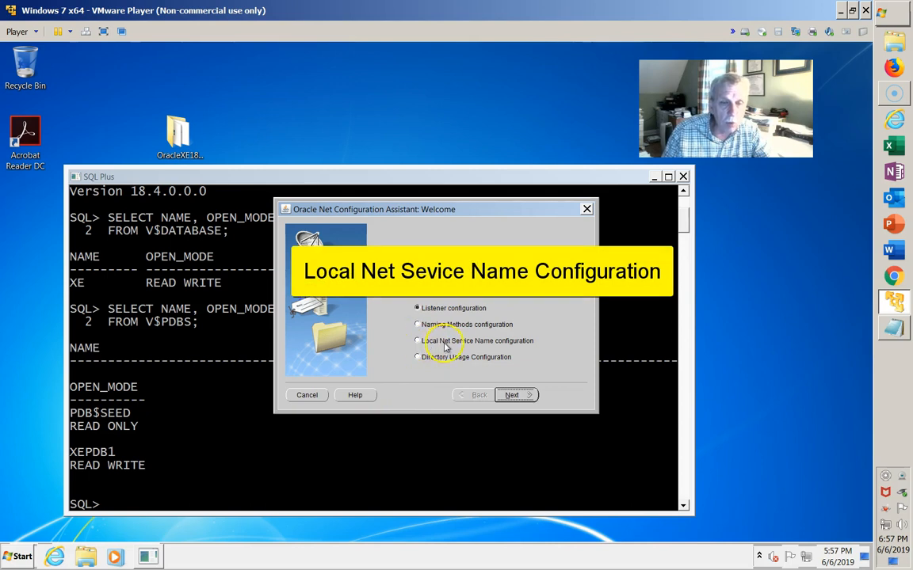
Step: Choose Local Net Service Name configuration and move on to the service name actions
click(516, 349)
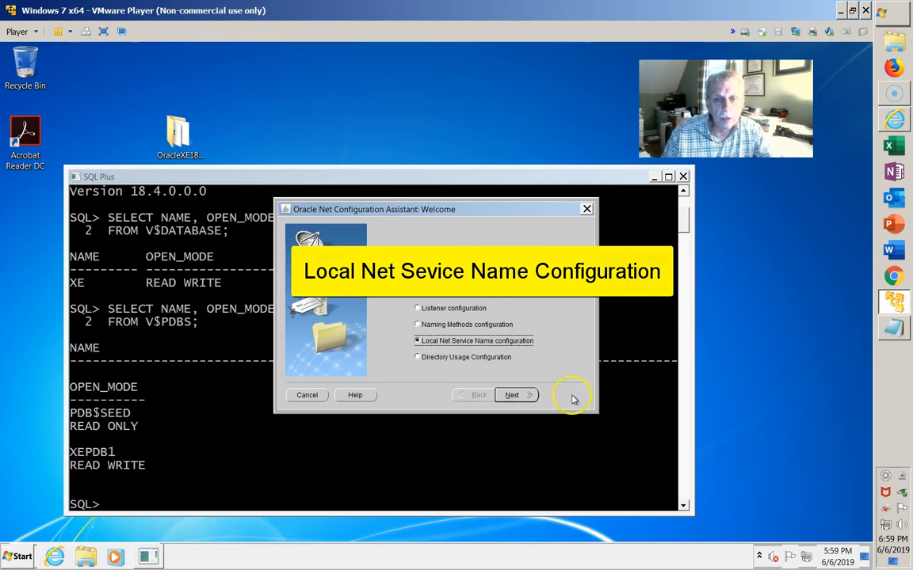
click(518, 397)
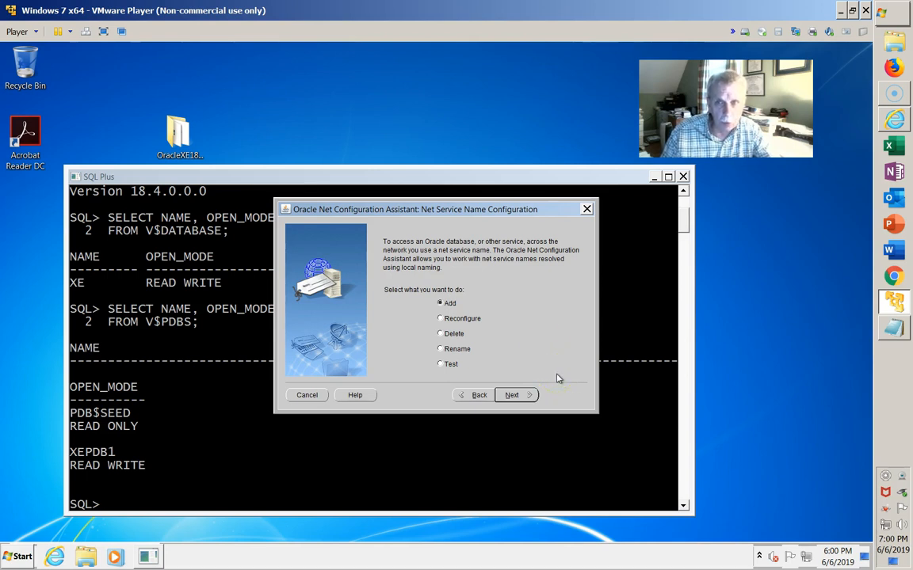
Step: Add a new net service with service name XEPDB1
click(523, 393)
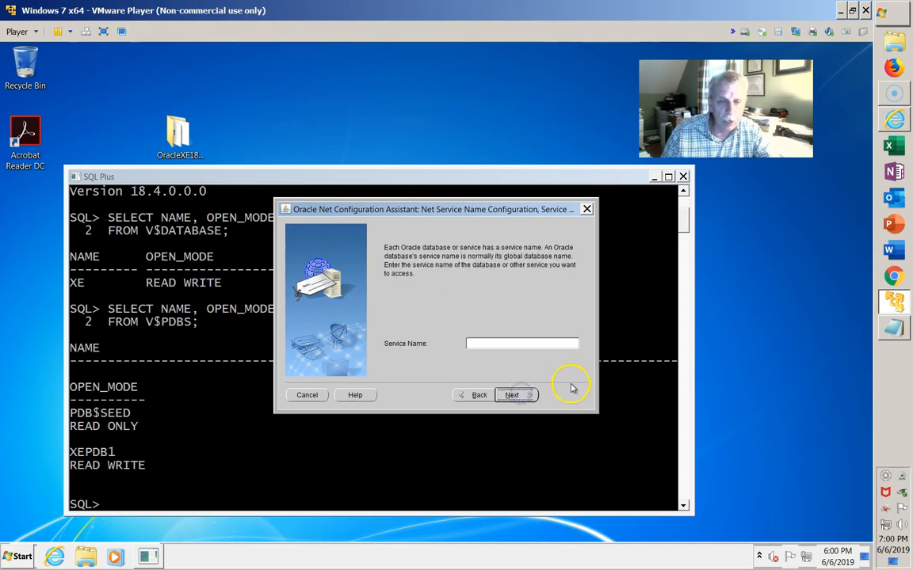
click(485, 344)
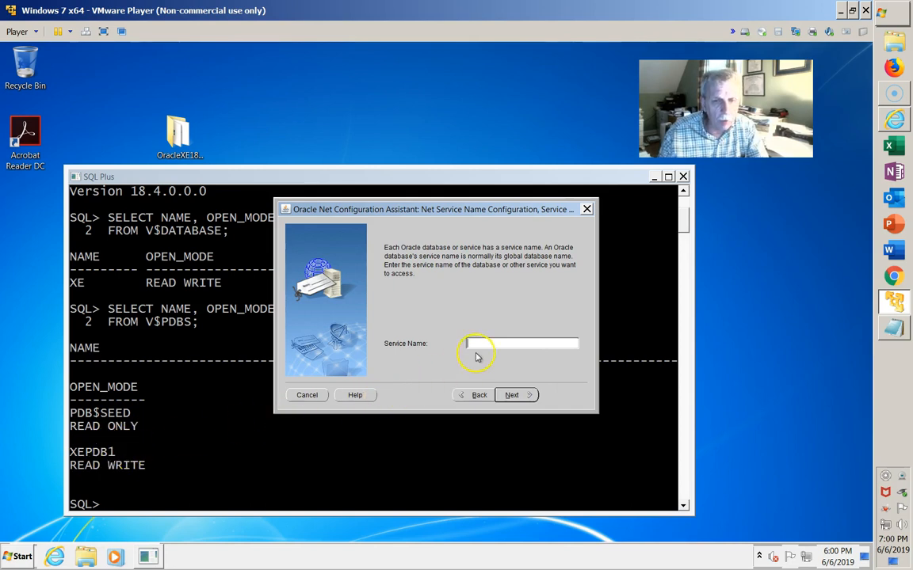
text(XEPDB1)
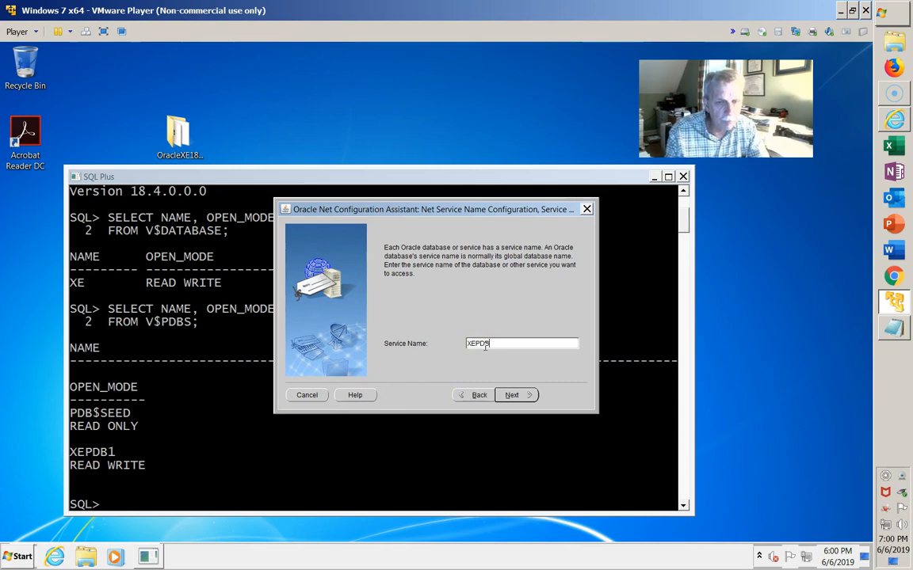
click(516, 394)
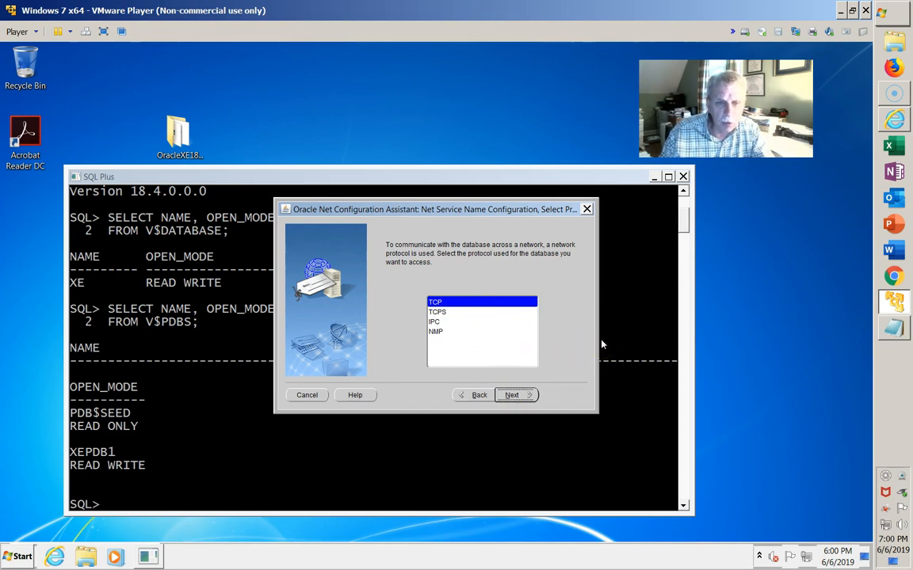
Step: Keep the TCP protocol and set host LOCALHOST on standard port 1521
click(522, 395)
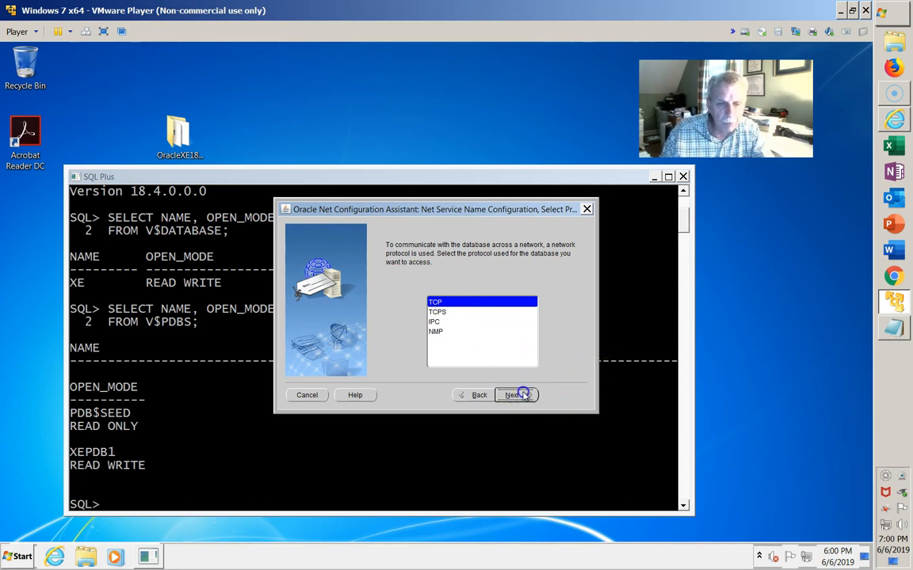
click(514, 299)
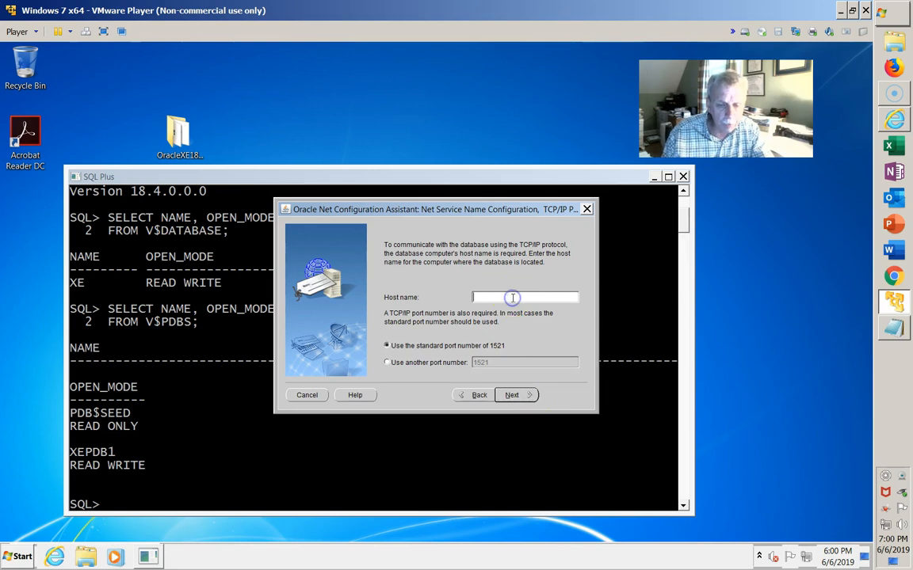
text(LOCALHOST)
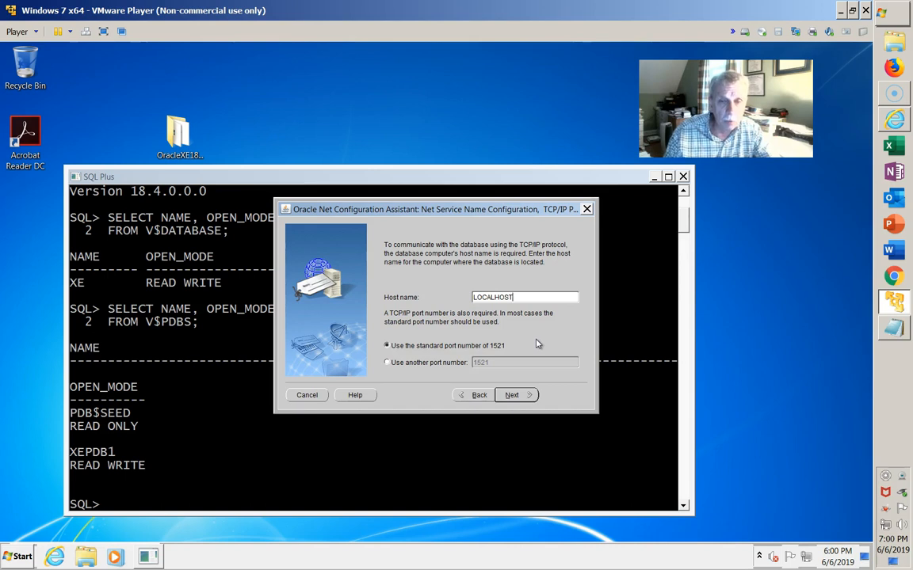
click(519, 396)
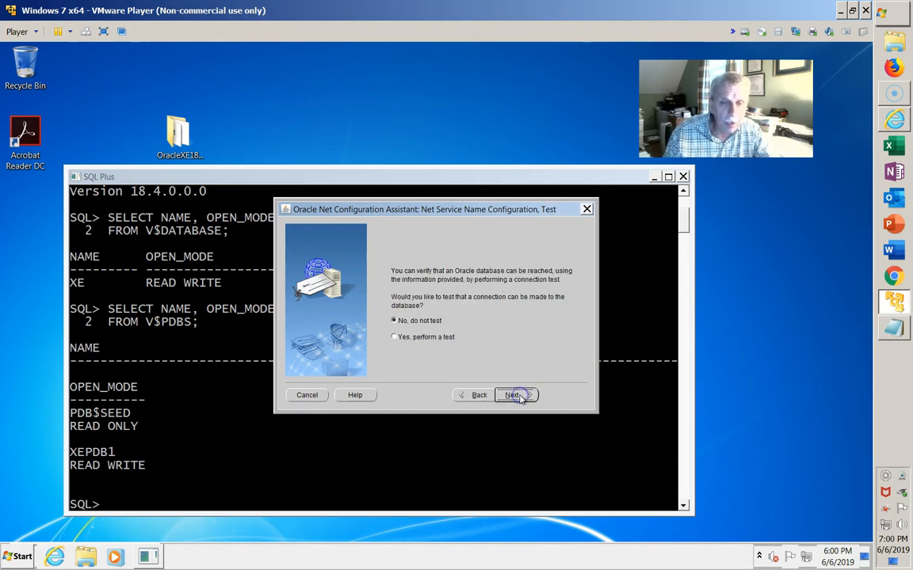
Step: Run the connection test, changing the login to SYSTEM with its password
click(396, 339)
click(518, 395)
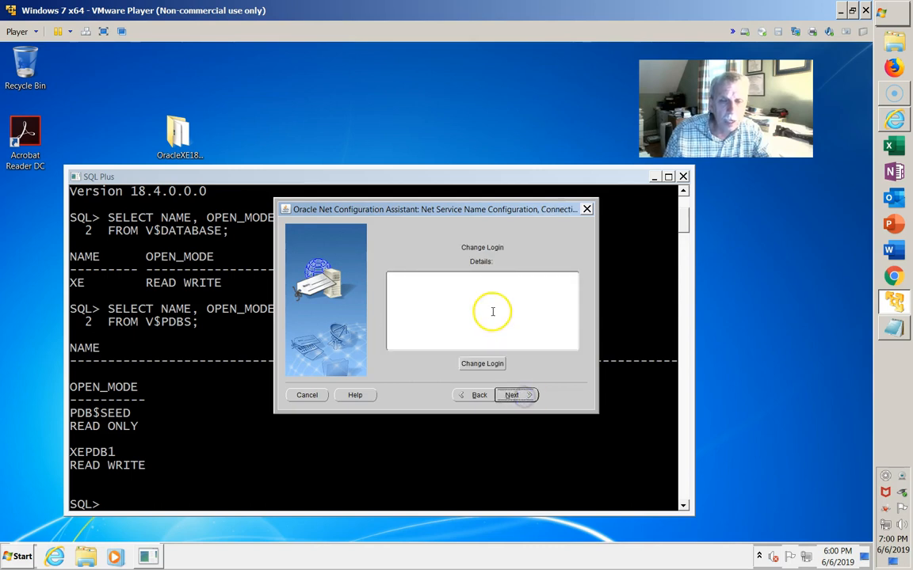
click(481, 364)
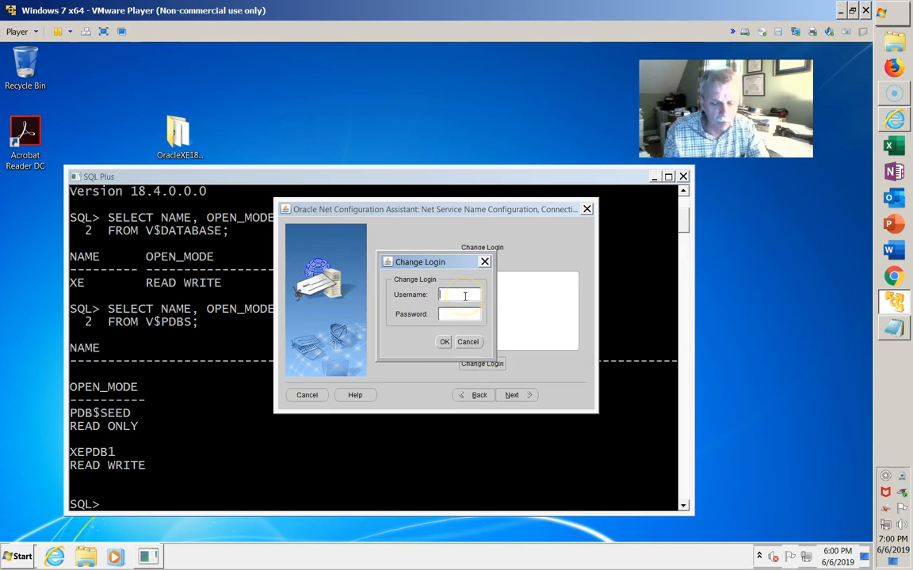
text(SYSTEM)
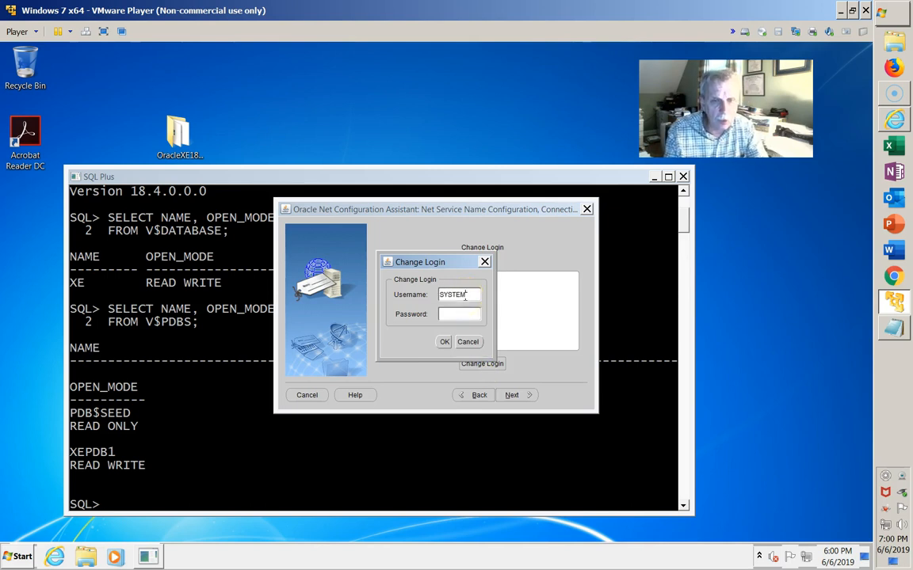
click(455, 315)
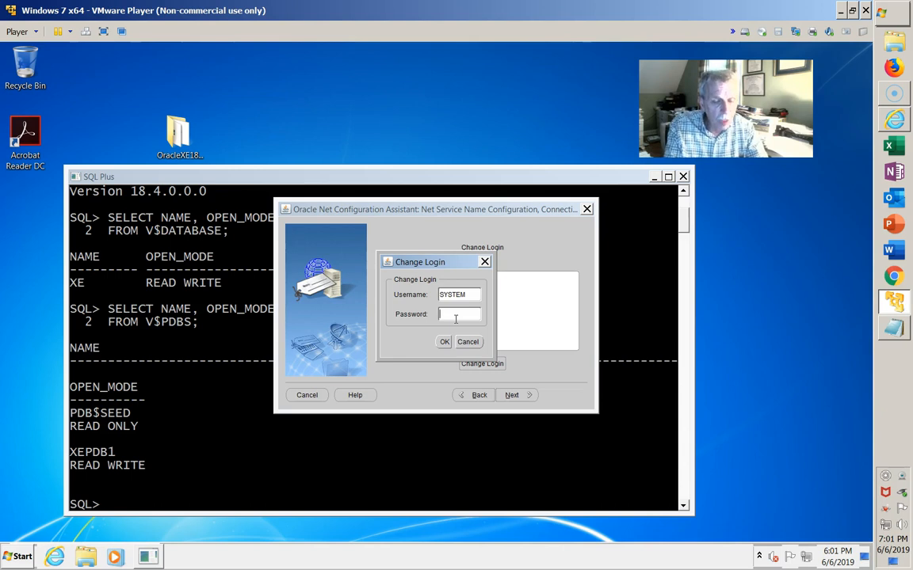
text(******)
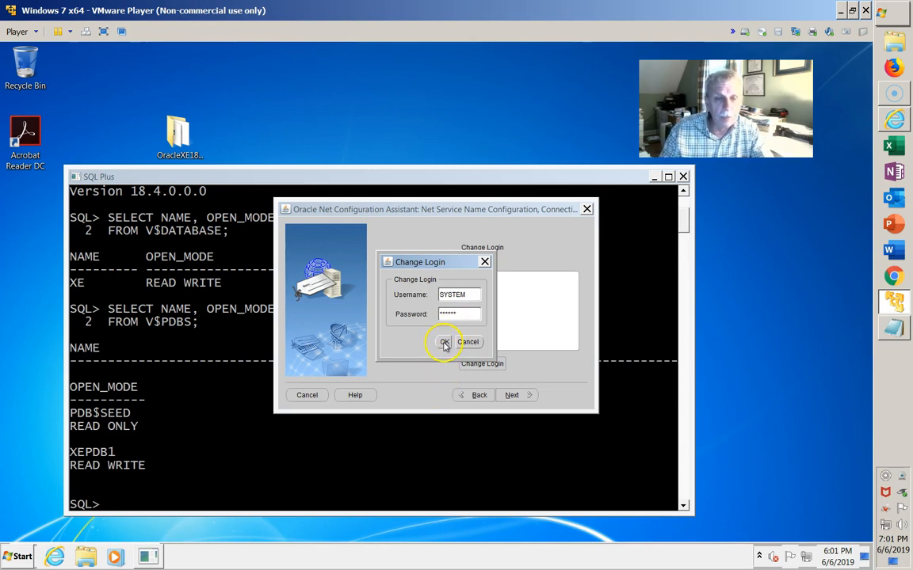
click(445, 342)
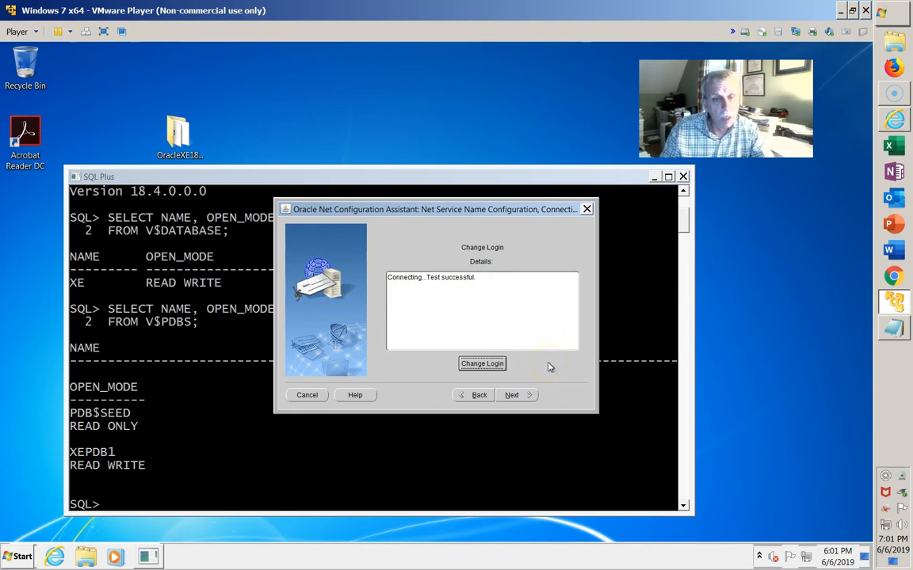
Step: Keep XEPDB1 as the net service name, decline adding another, and finish
click(515, 395)
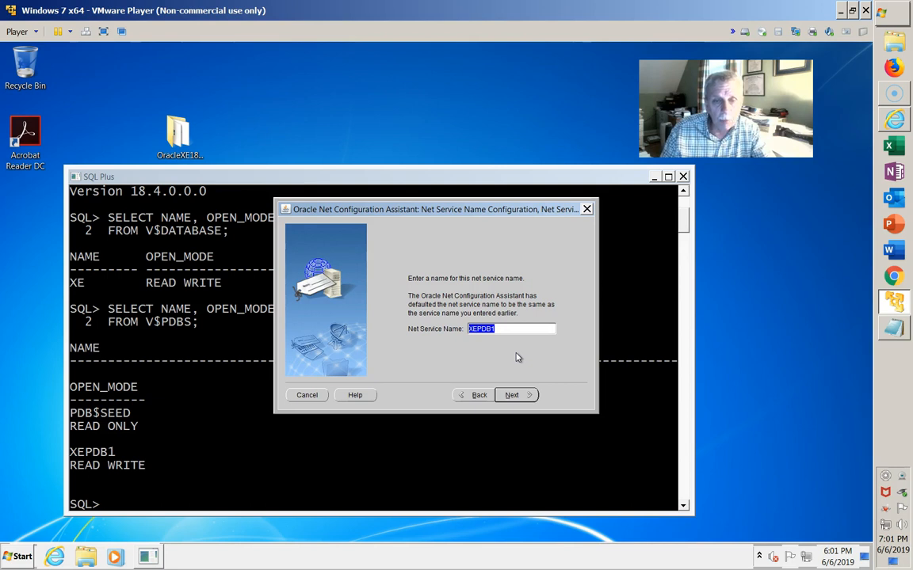
click(516, 396)
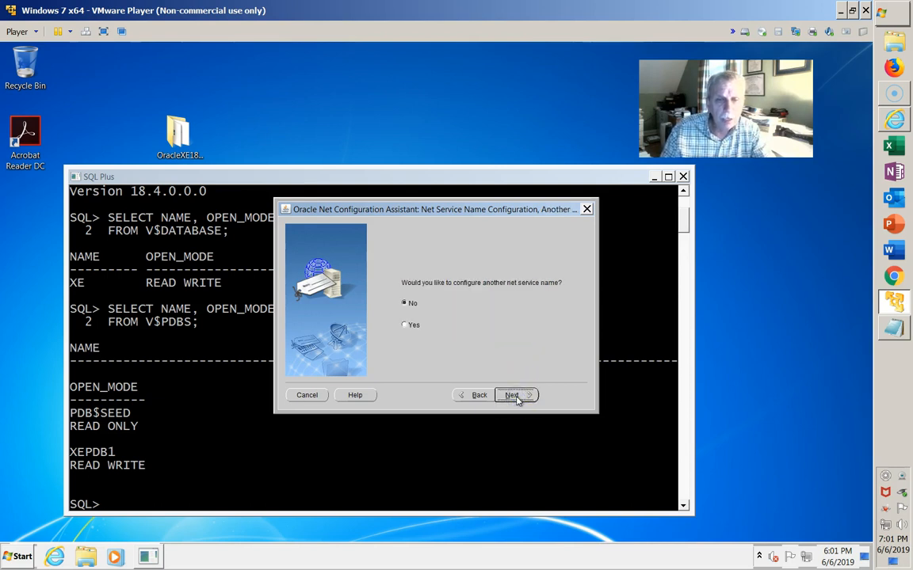
click(516, 396)
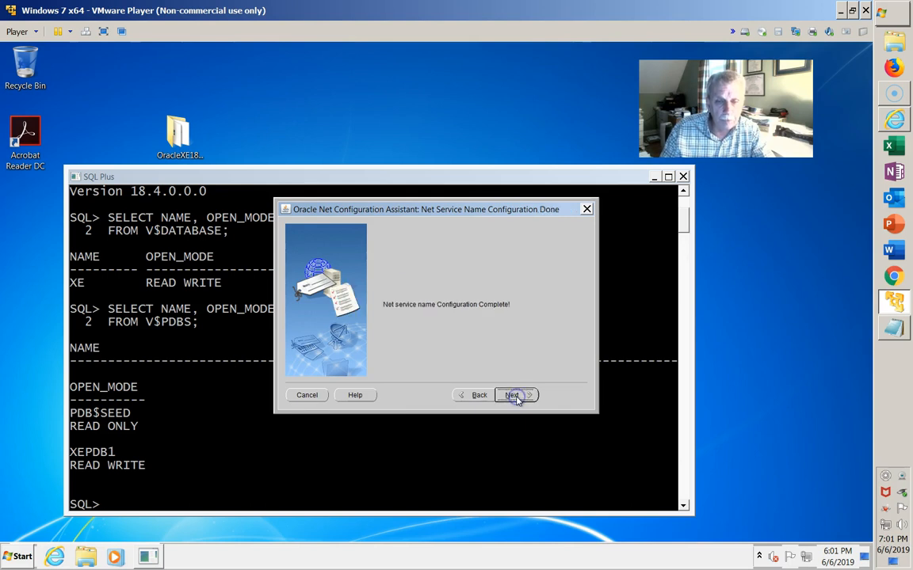
click(516, 397)
click(564, 395)
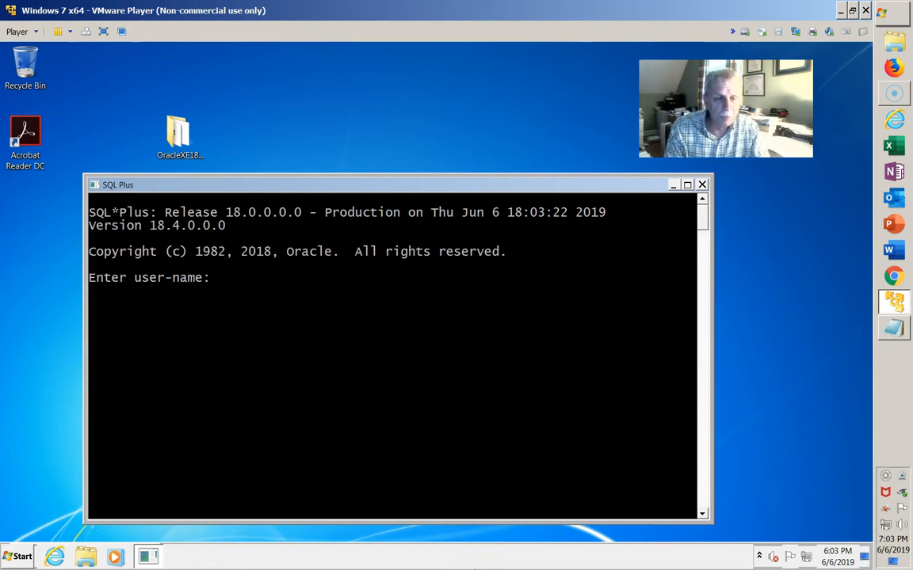
Step: Log in as SYSTEM with its password and run SELECT * FROM GLOBAL_NAME, returning XE
text(SYS)
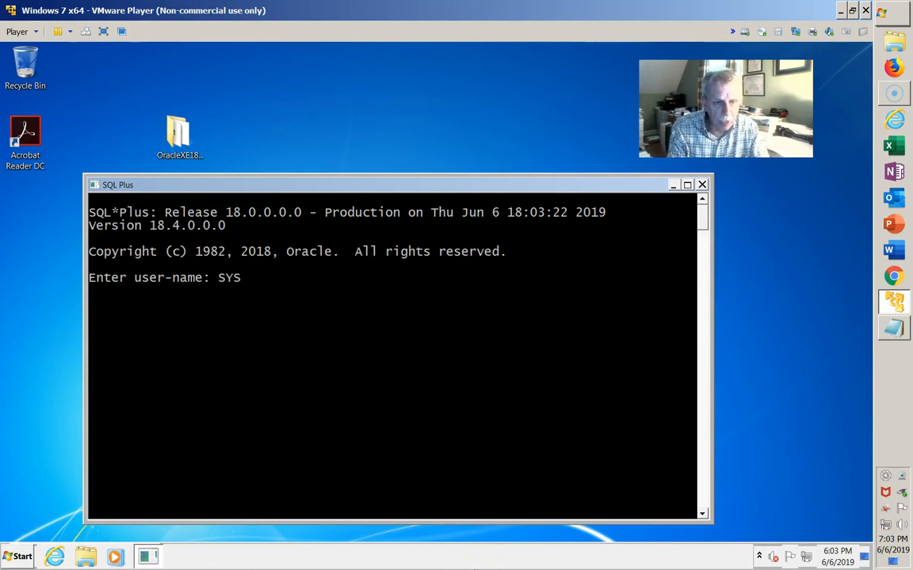
text(TEM/ORACLE)
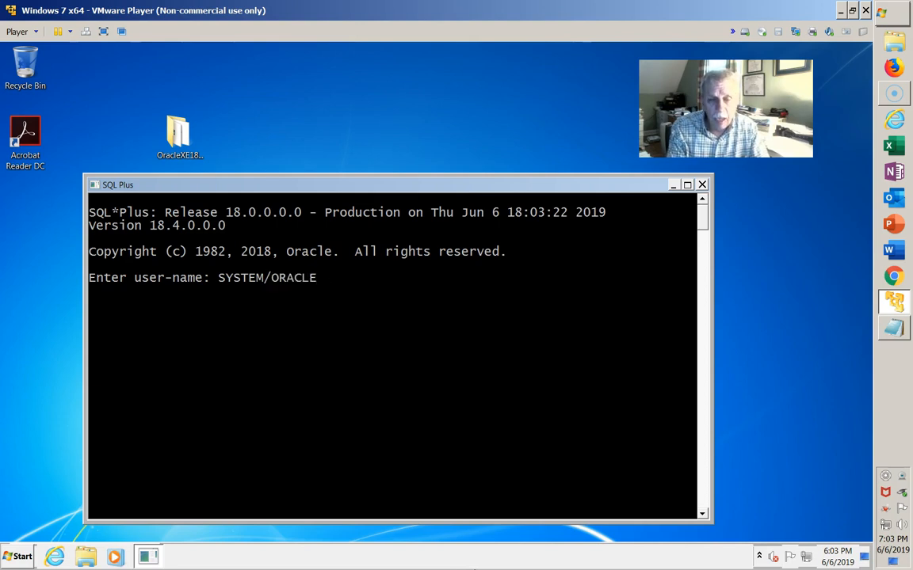
key(Return)
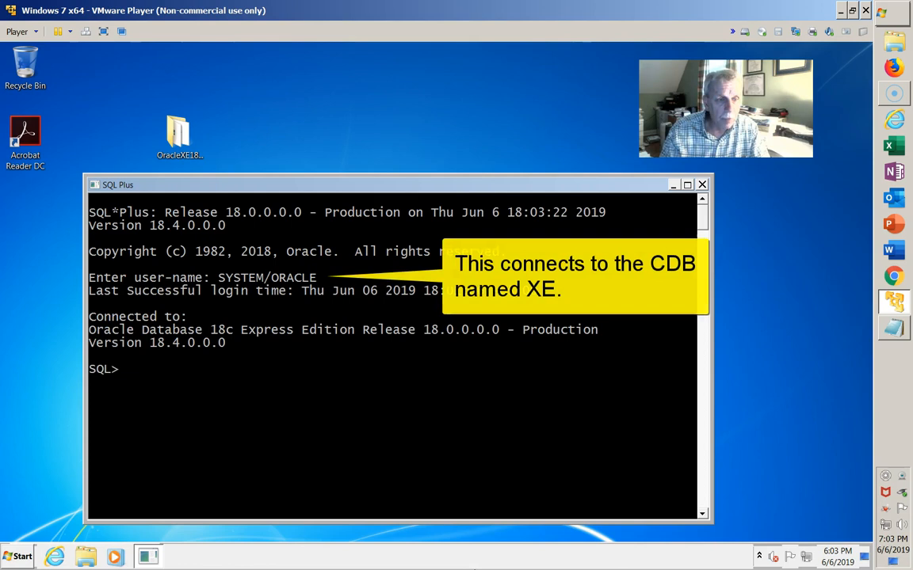
right_click(326, 473)
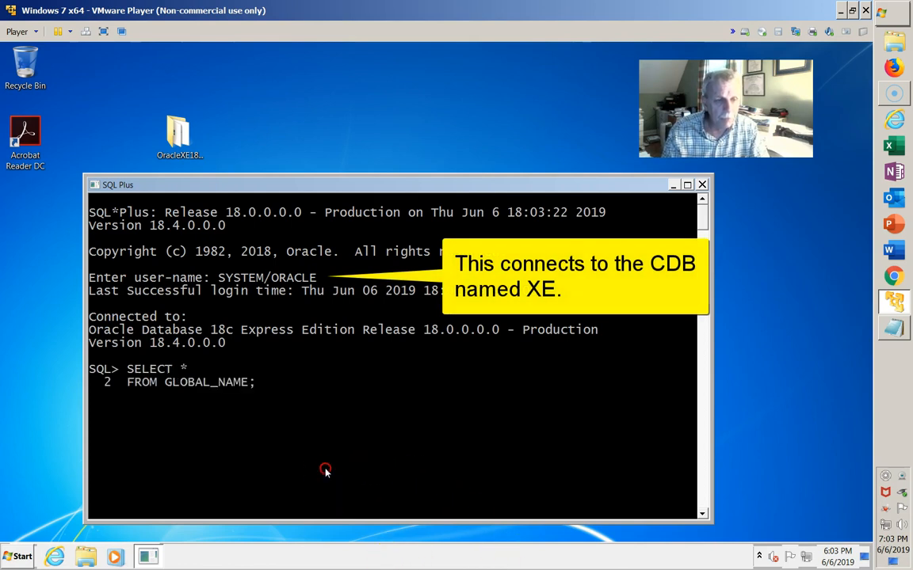
key(Return)
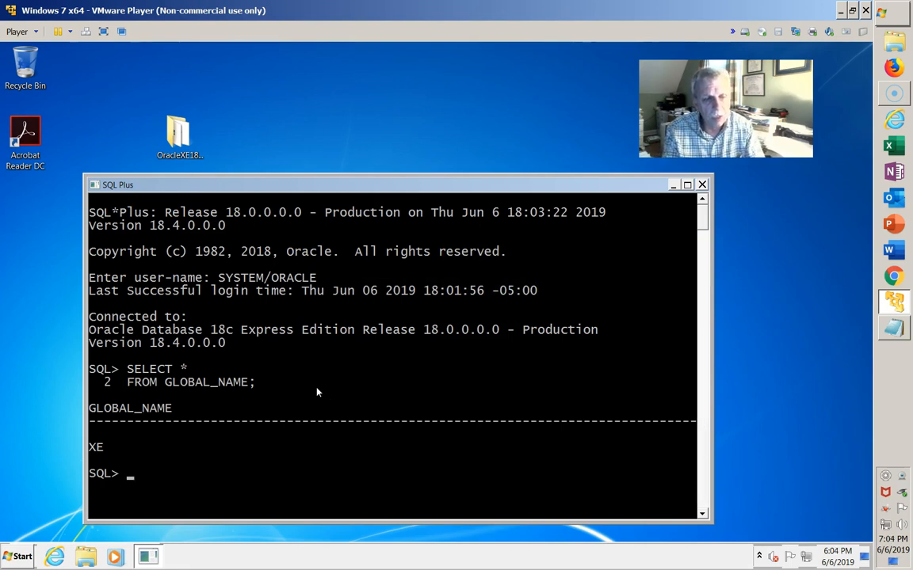
Step: Connect as SYSTEM@XEPDB1, rerun SELECT * FROM GLOBAL_NAME, and highlight the XEPDB1 result
text(CONNEC)
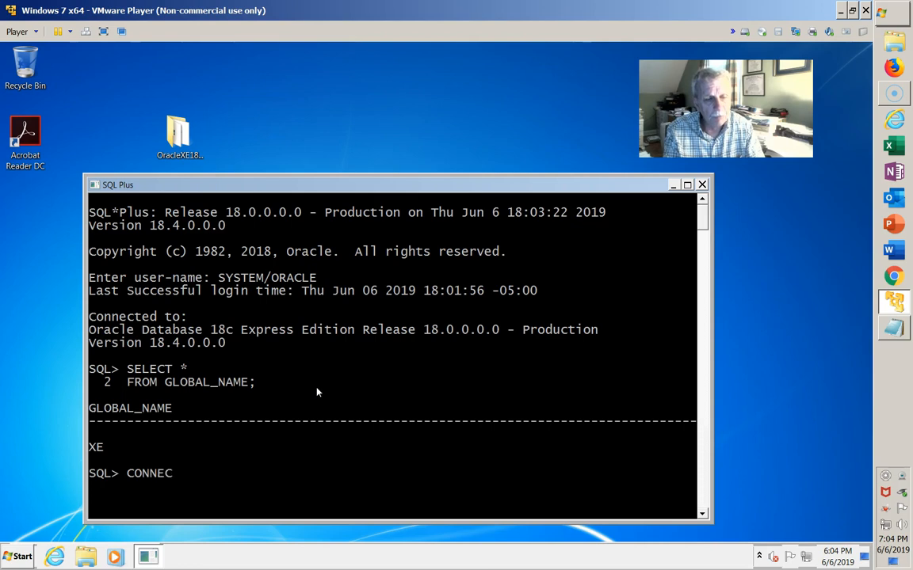
text(T SYSTEM)
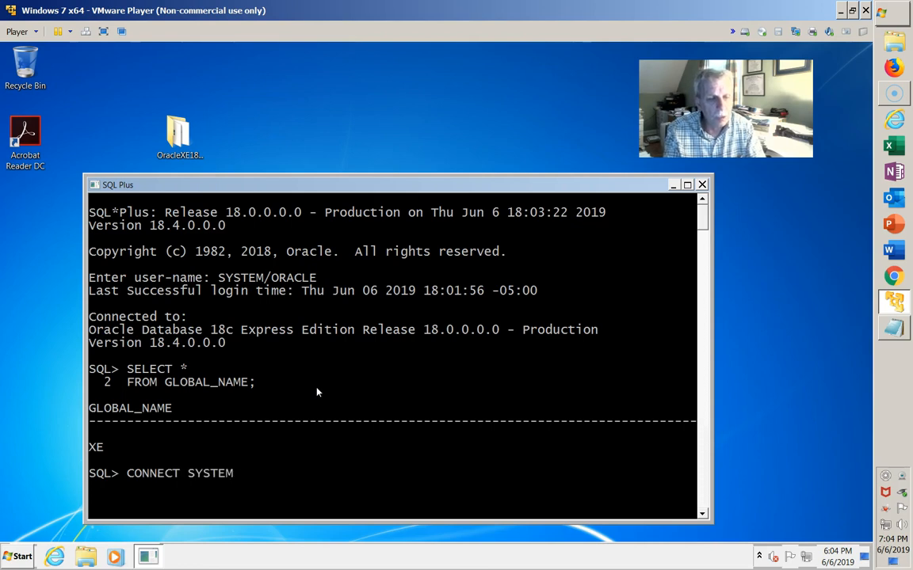
text(/ORACLE@)
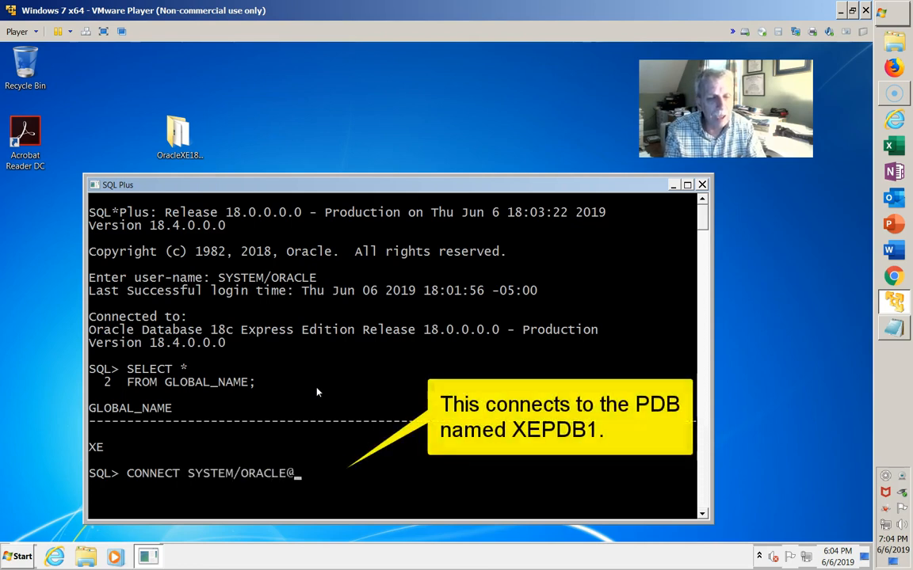
text(XEPDB1)
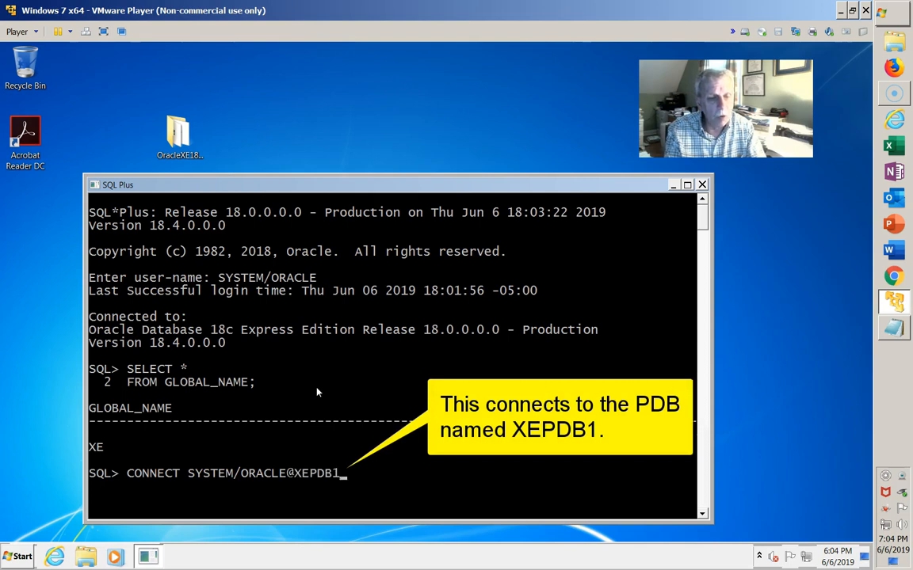
key(Return)
right_click(317, 388)
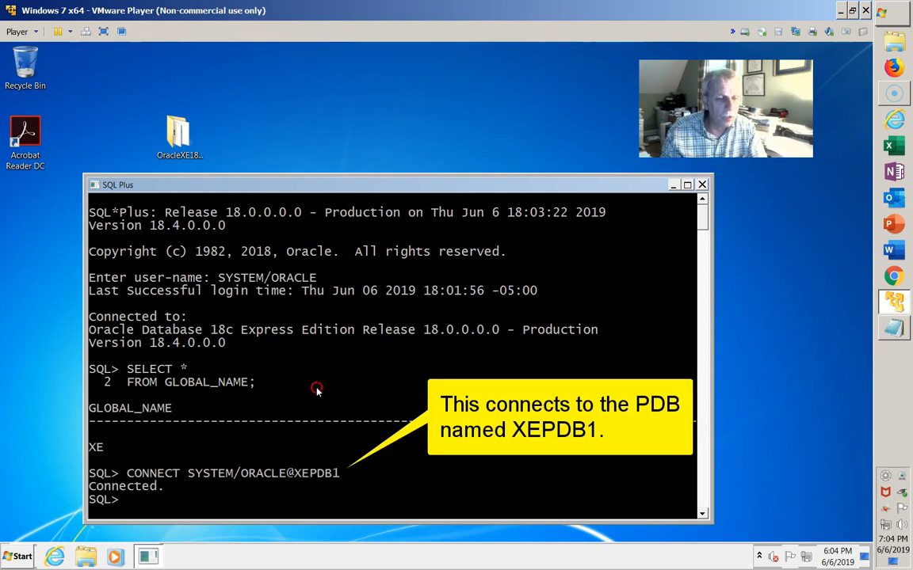
key(Return)
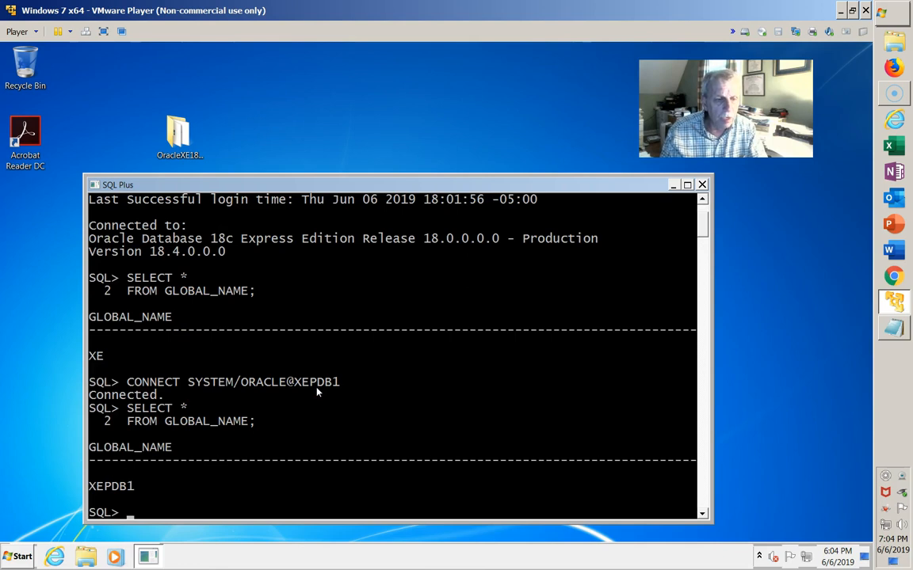
click(93, 449)
drag(93, 449, 179, 491)
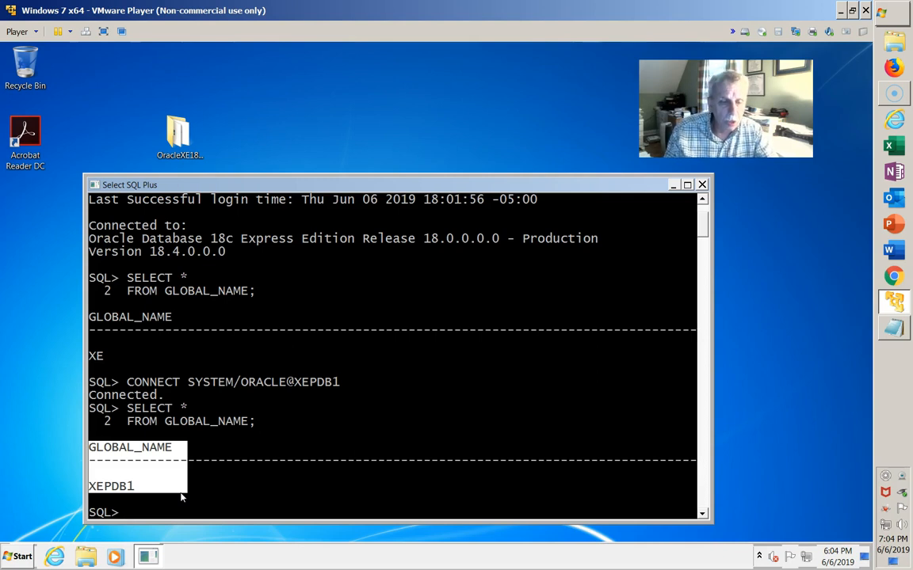
key(Escape)
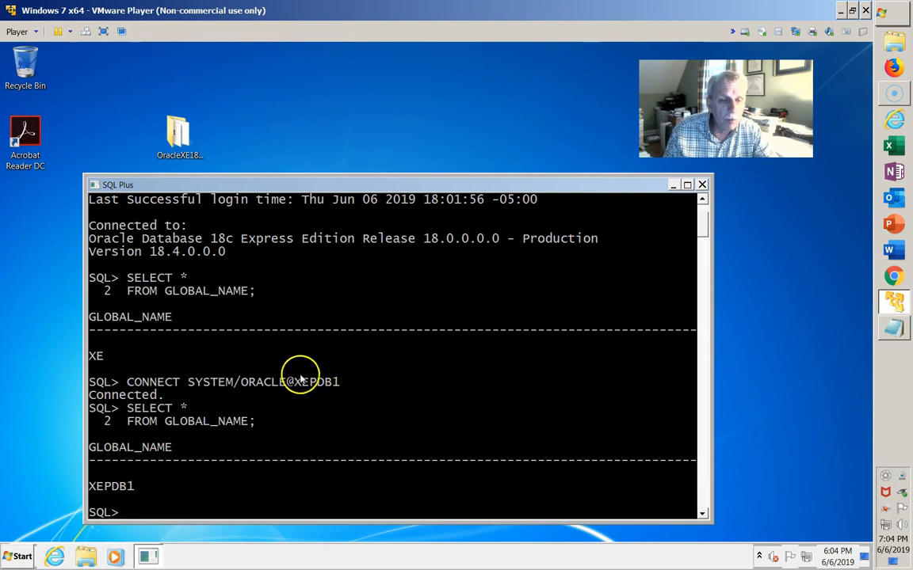
drag(290, 371, 348, 401)
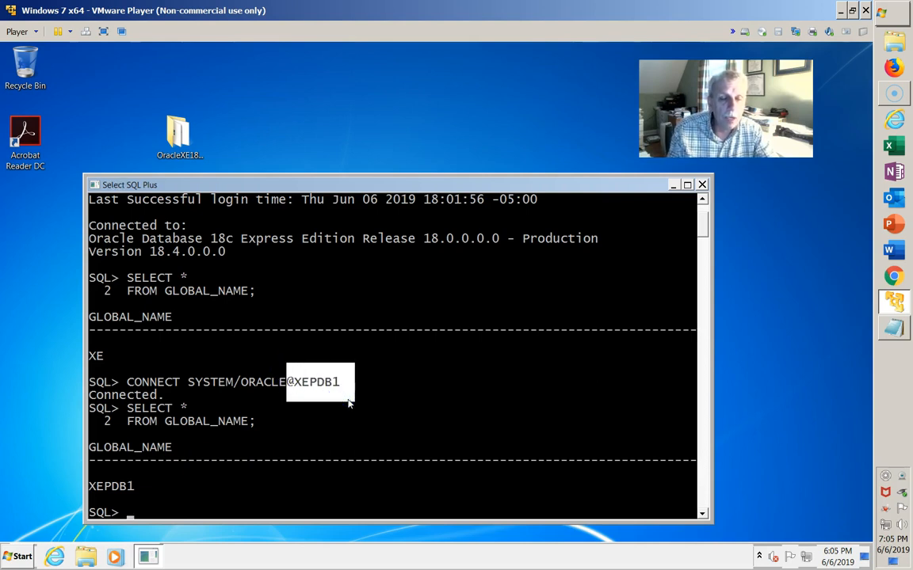